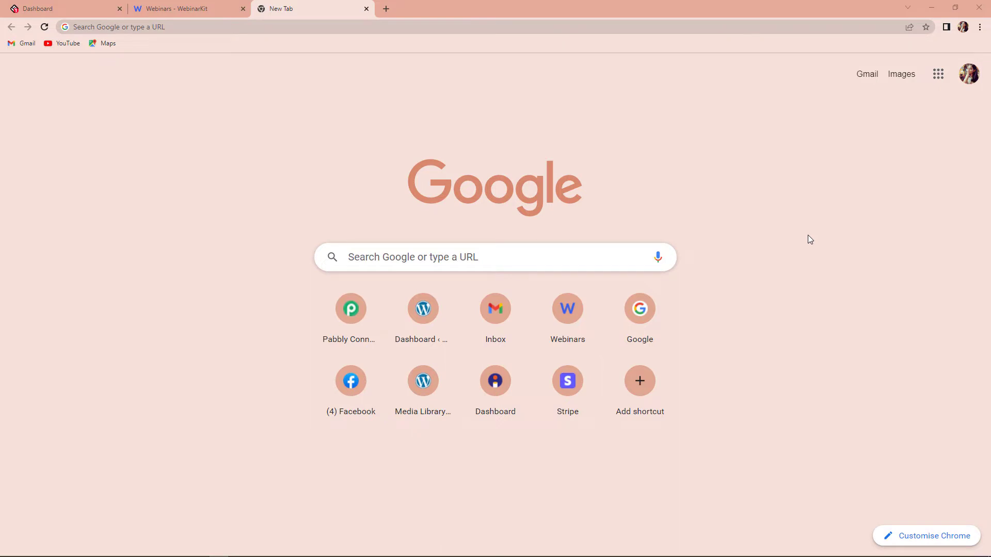
Step: Load pabbly.com/connect from the address bar suggestion in the new Chrome tab
left_click(187, 25)
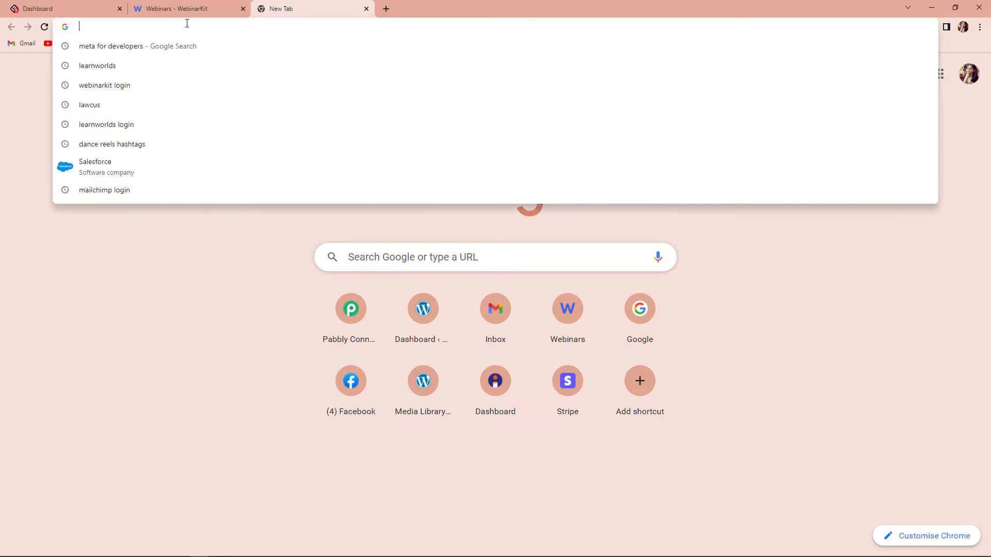
type("pabl")
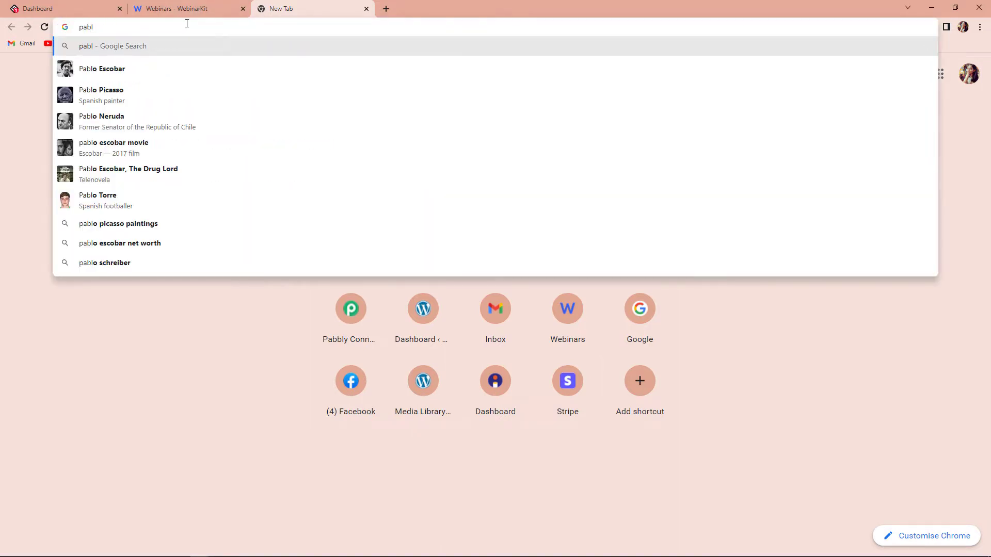
key("BackSpace")
type("bly.com/connect/")
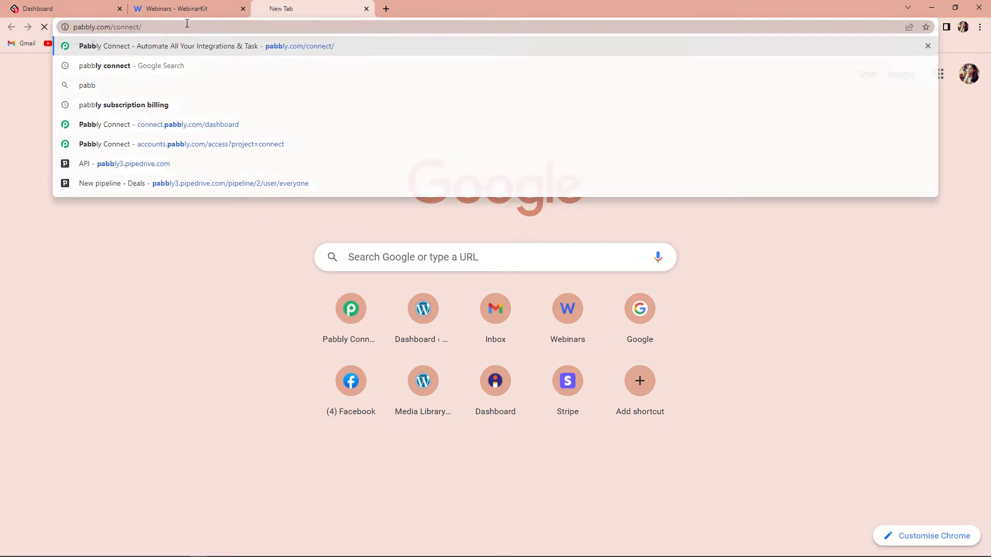
key("Return")
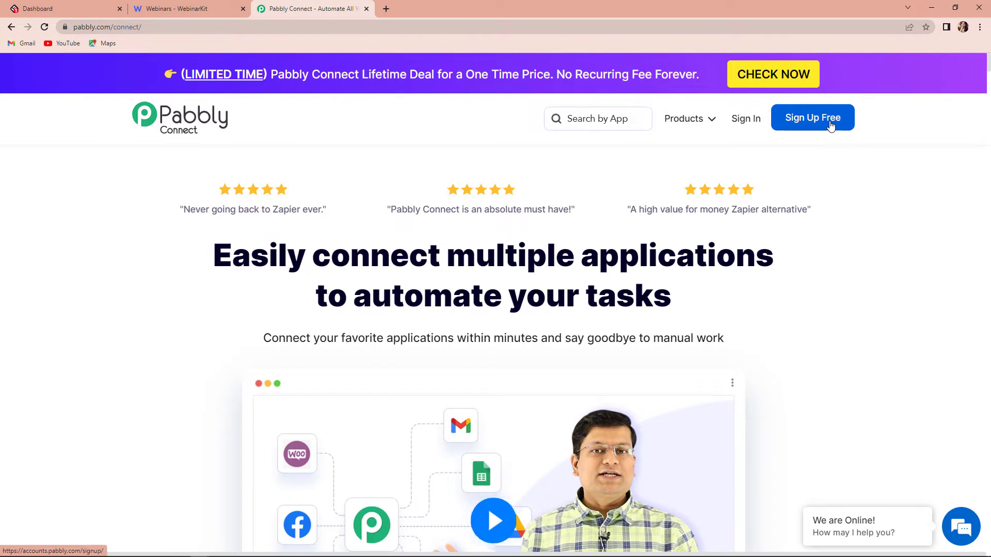
Step: Sign in, open the Pabbly Connect app, and start creating a new workflow
left_click(746, 119)
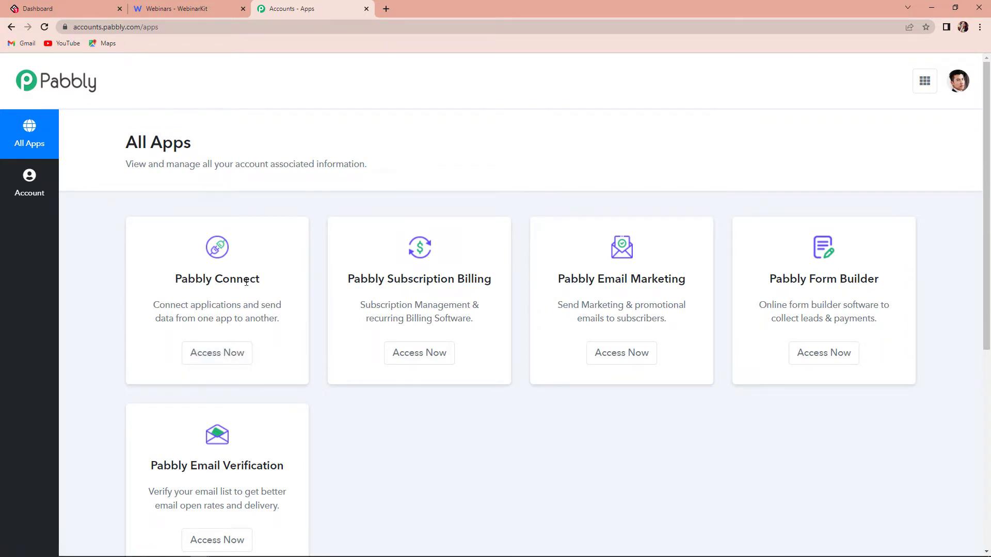
left_click(196, 363)
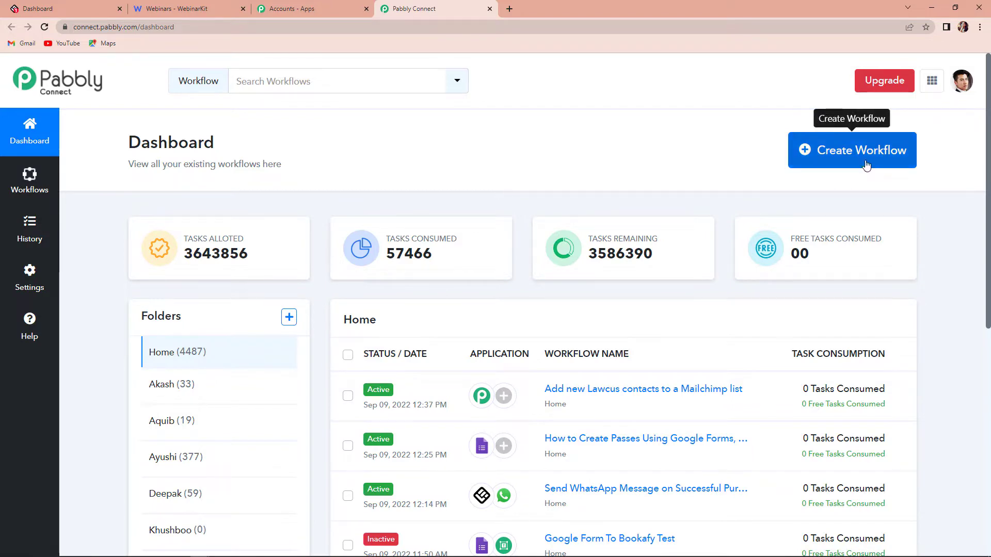
left_click(851, 150)
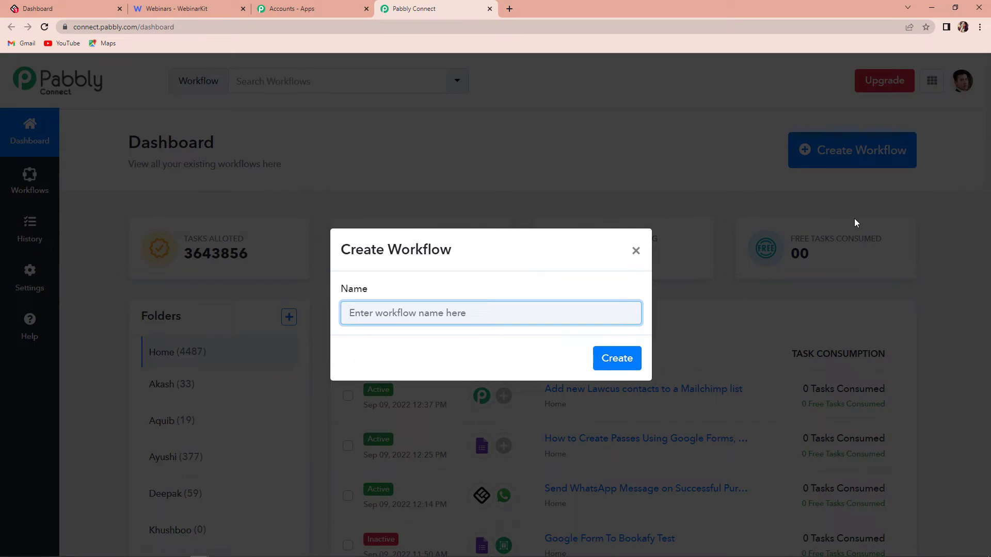
Step: Name the workflow 'Integrate LearnWorlds with WebinarKit' and create it
left_click(541, 157)
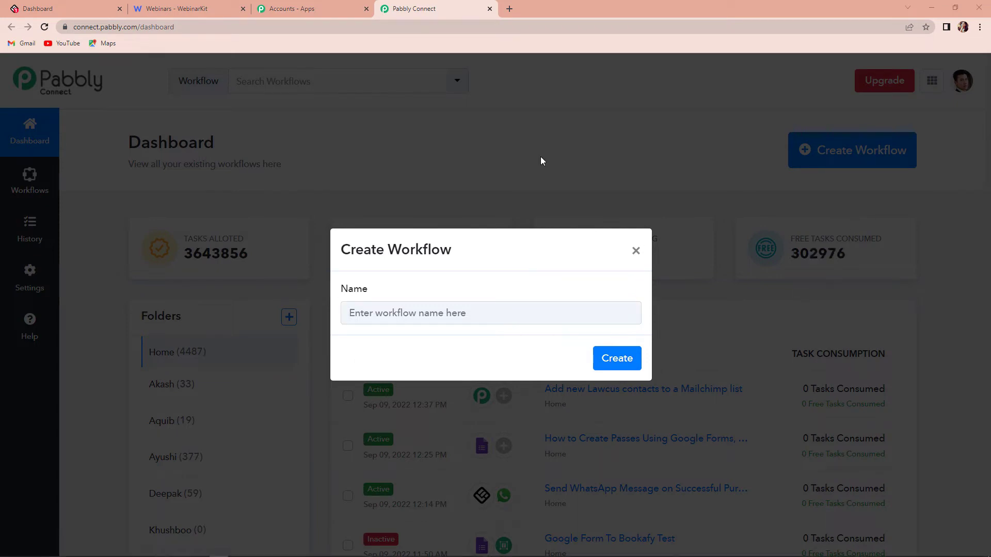
left_click(485, 319)
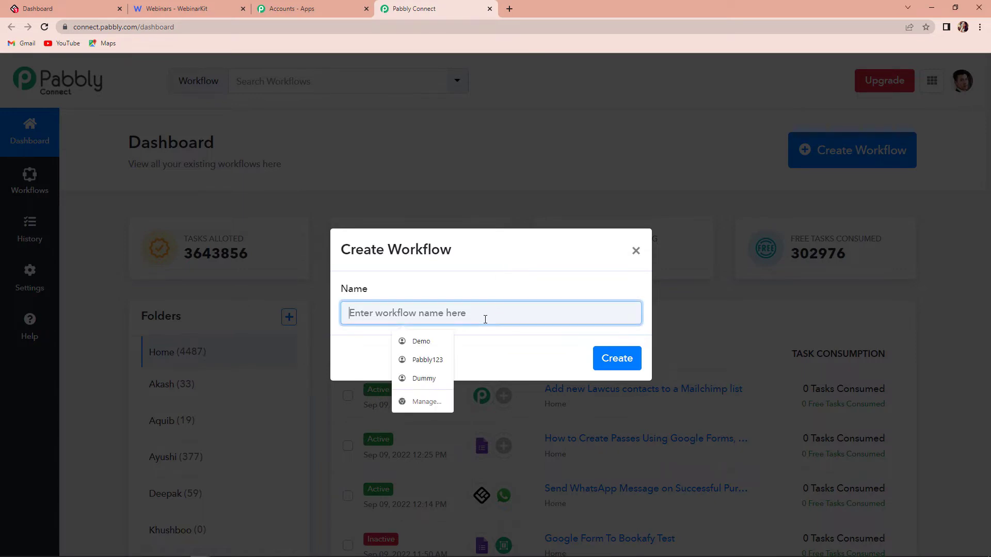
type("a")
key("BackSpace")
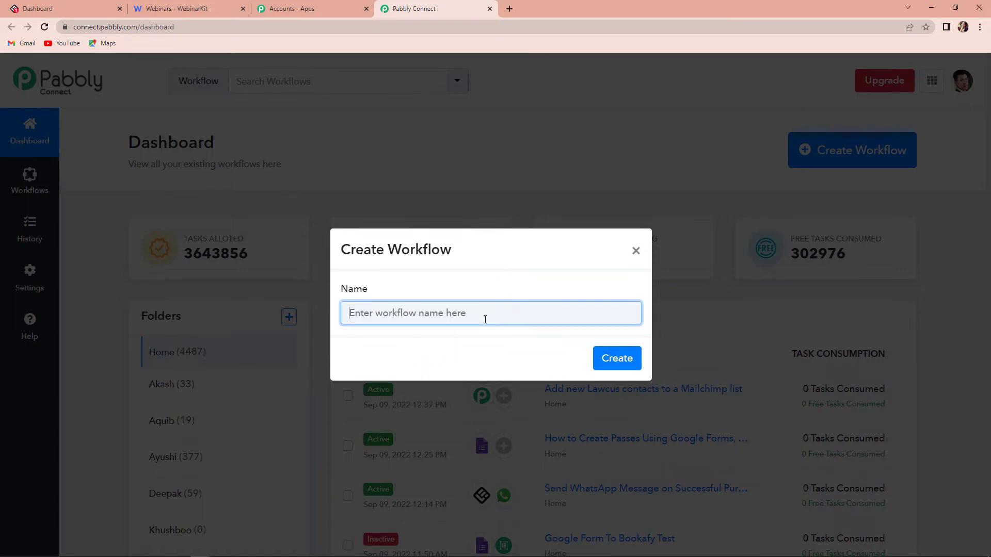
type("Integrate L")
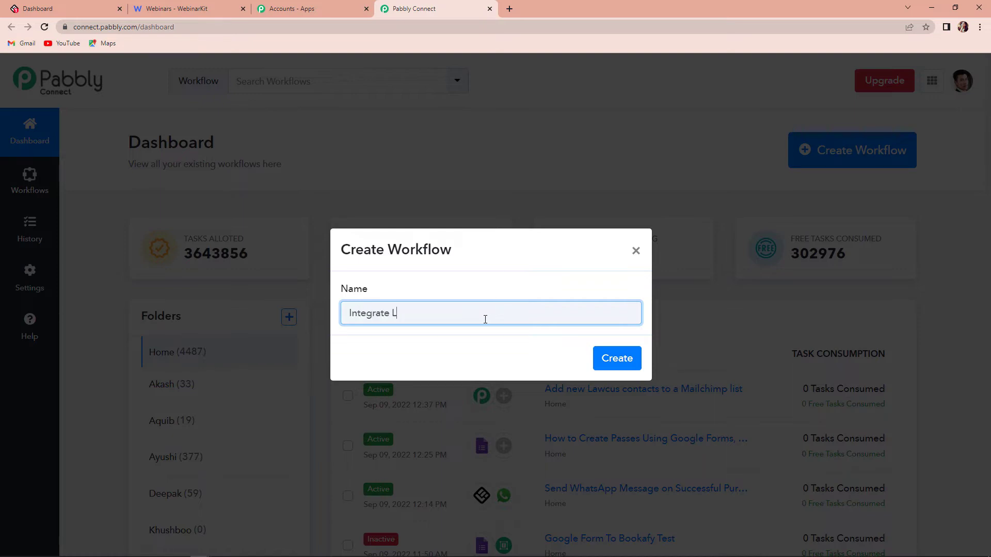
type("earnWorlds with WebinarKit")
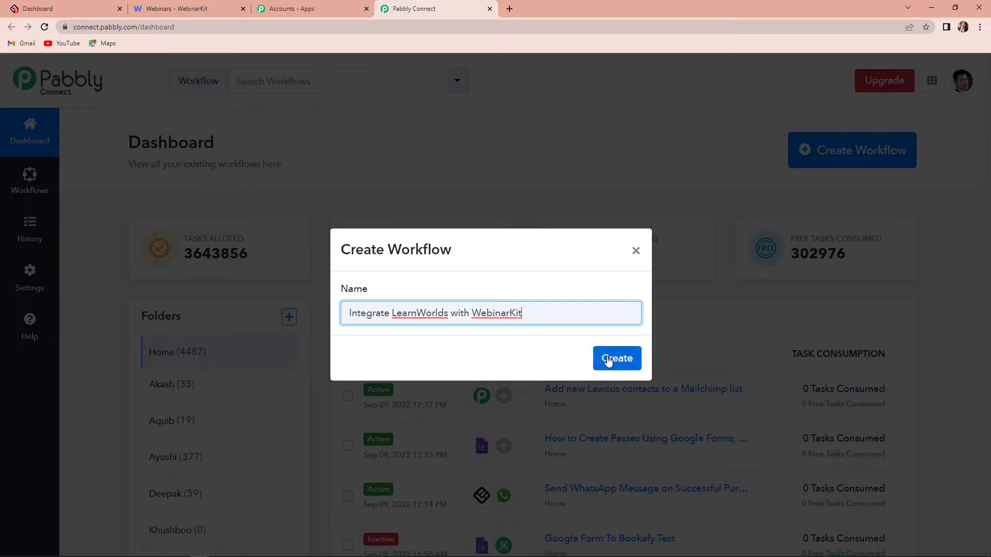
left_click(617, 358)
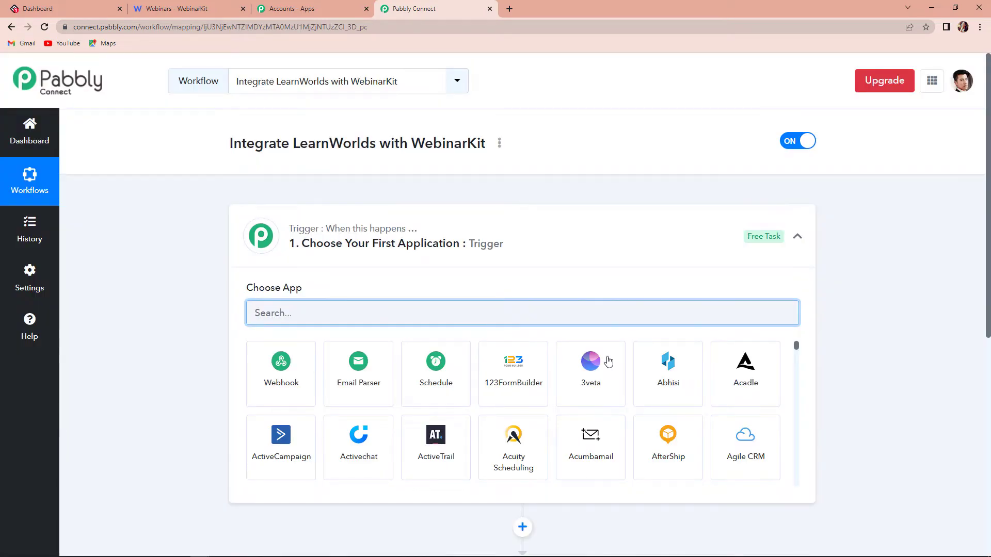
Step: Set the trigger app to LearnWorlds with the User is Registered / Updated event
scroll(508, 274, "down", 4)
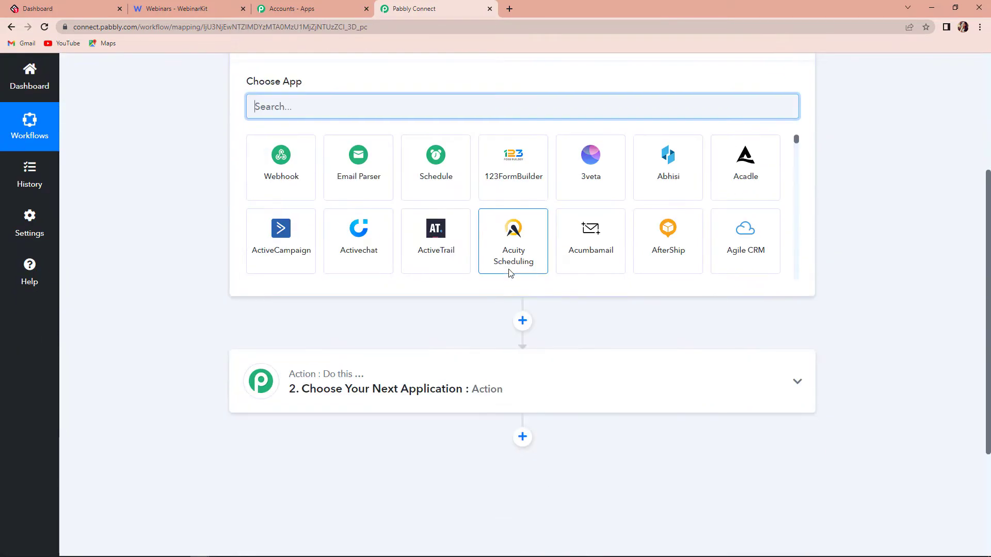
scroll(510, 275, "up", 2)
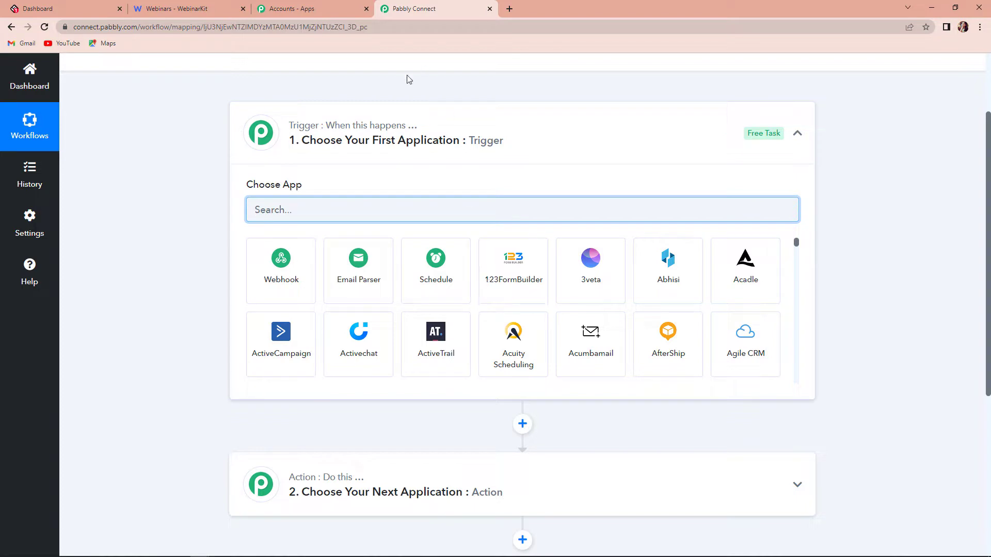
mouse_move(337, 489)
type("Learn")
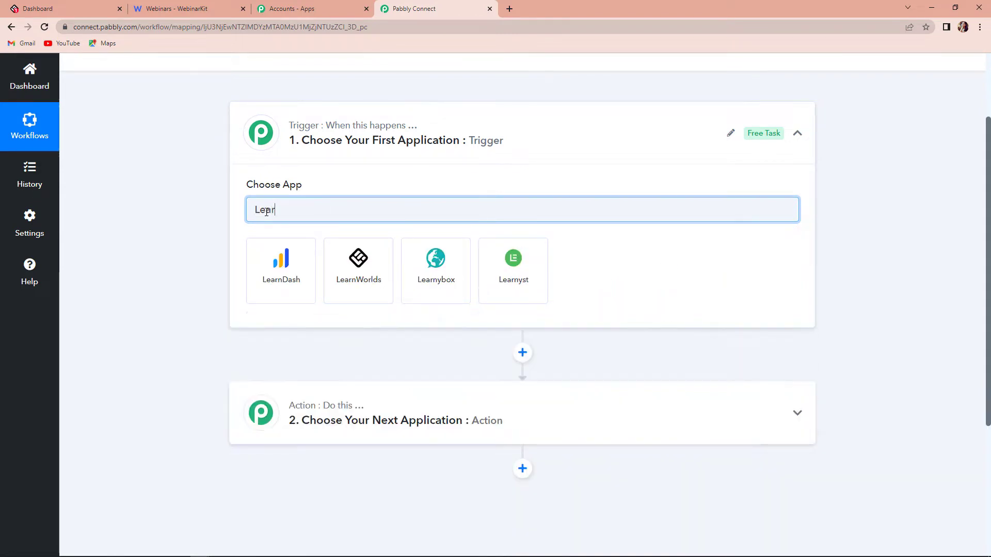
left_click(378, 282)
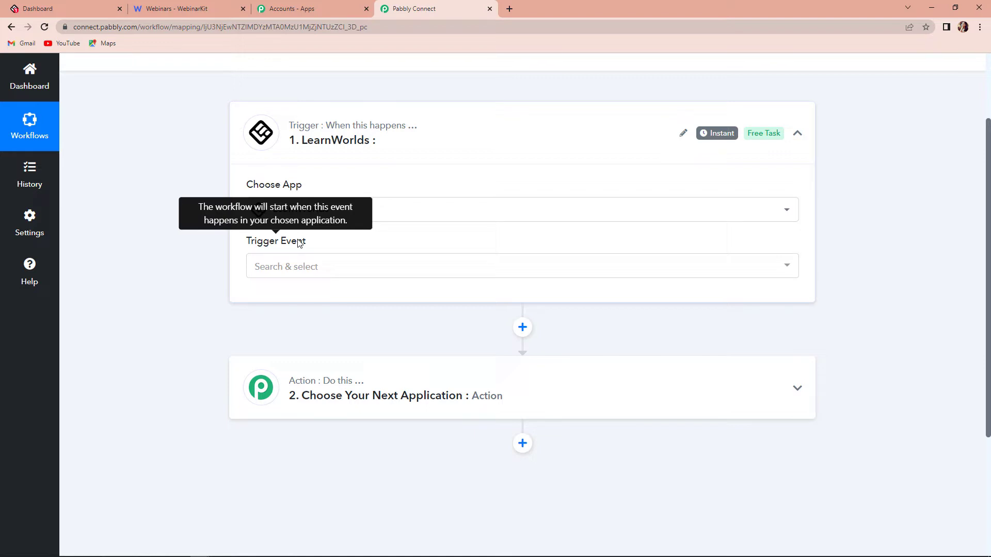
left_click(301, 265)
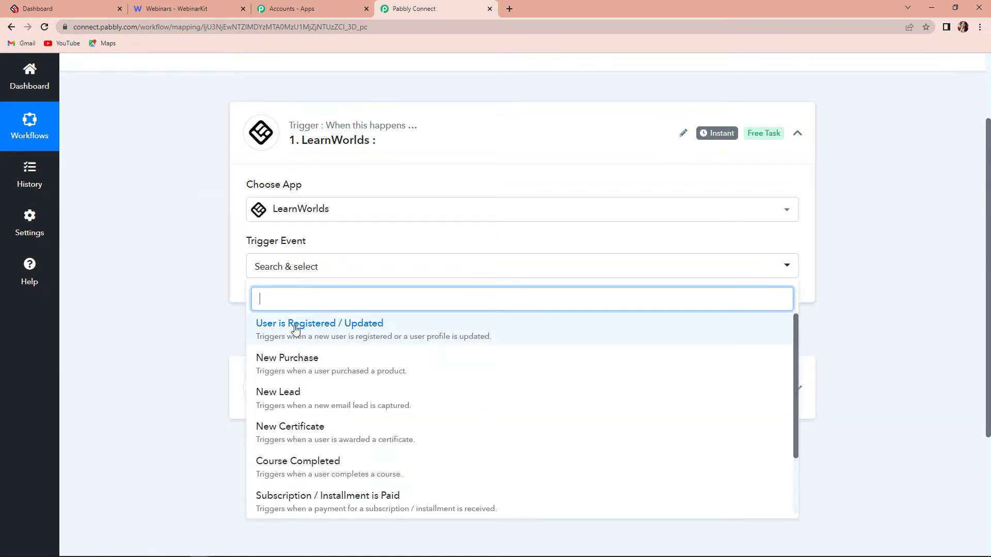
left_click(295, 328)
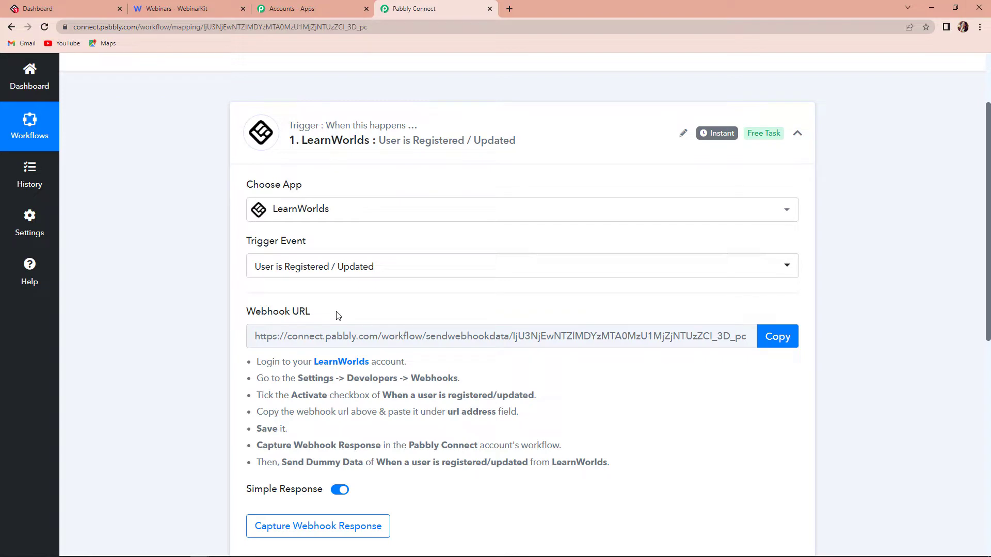
Step: Copy the LearnWorlds trigger's webhook URL and switch to the LearnWorlds dashboard tab
left_click(785, 338)
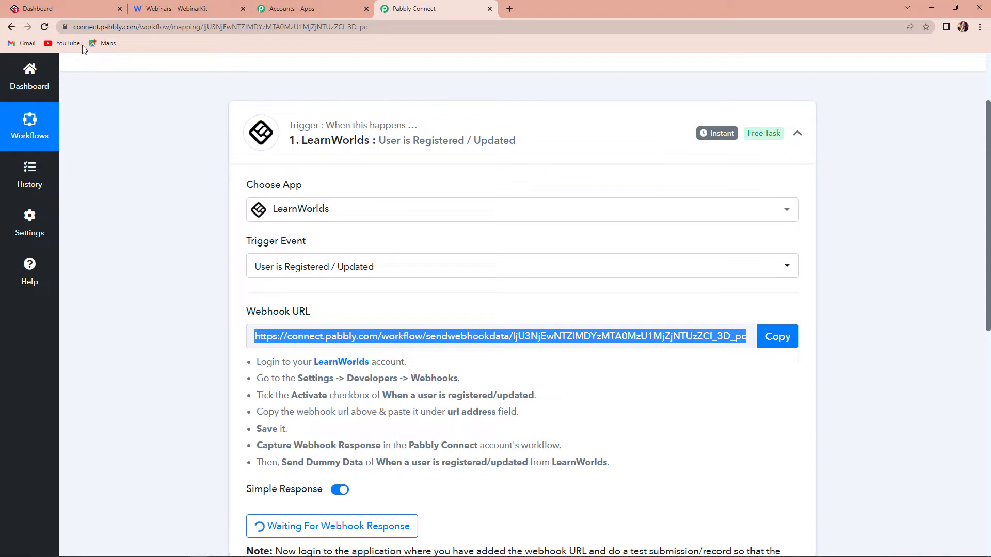
left_click(85, 8)
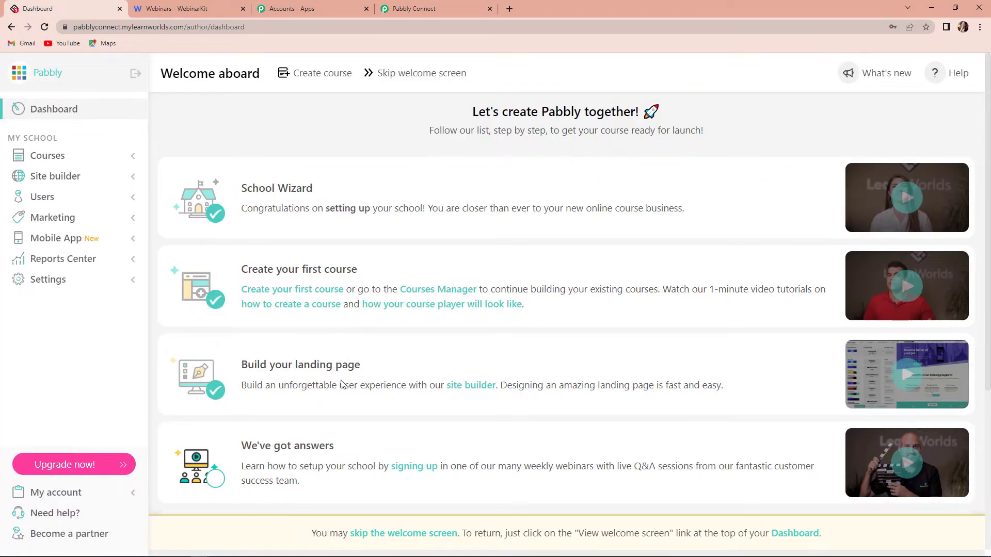
Step: Open LearnWorlds' Developers > Webhooks settings page
left_click(45, 281)
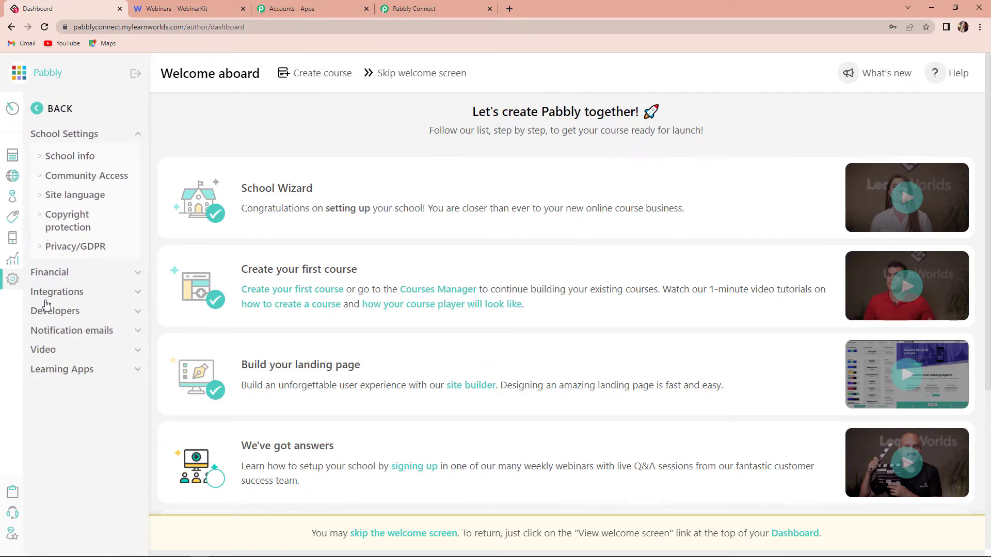
left_click(45, 312)
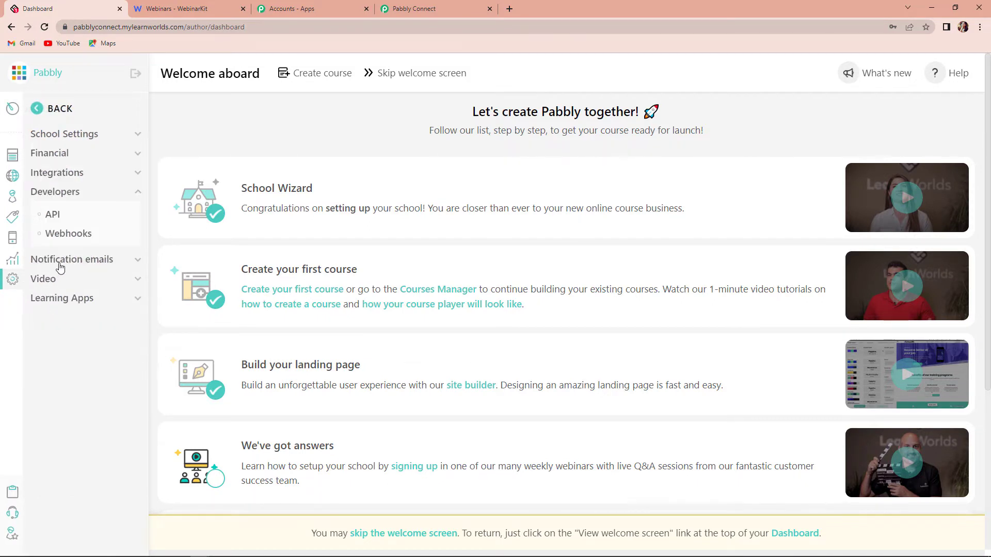
left_click(75, 237)
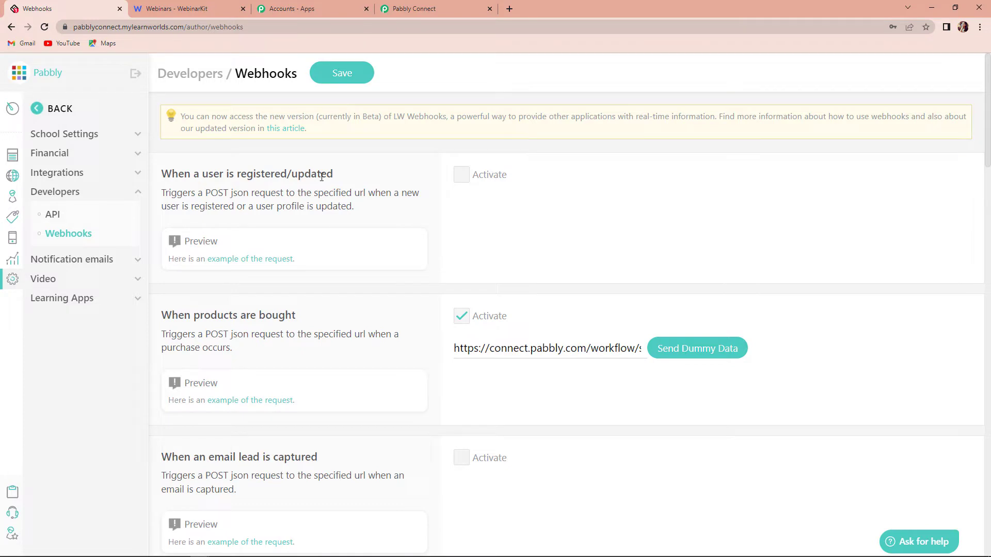
Step: Enable the user registered/updated webhook with the pasted Pabbly URL, save, and send dummy data
left_click(459, 182)
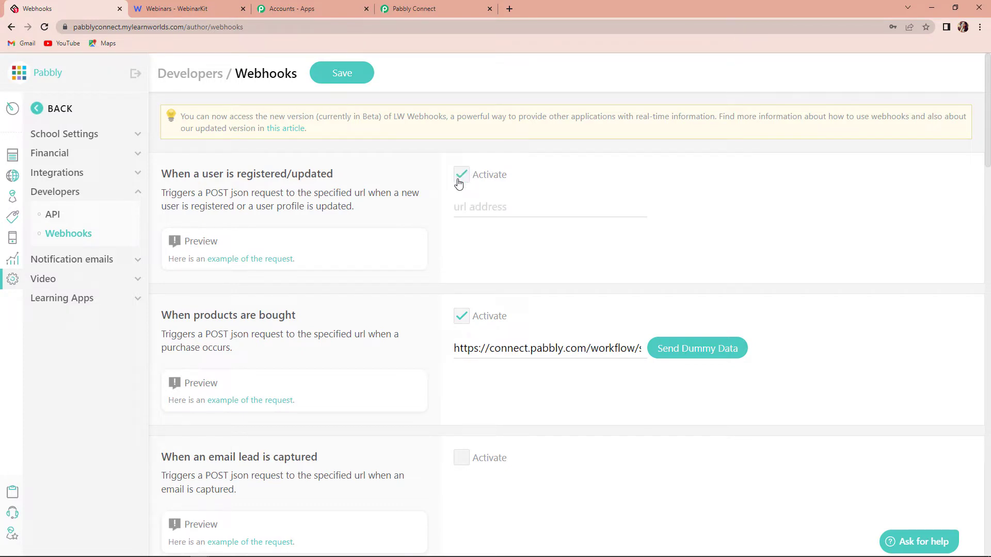
left_click(488, 208)
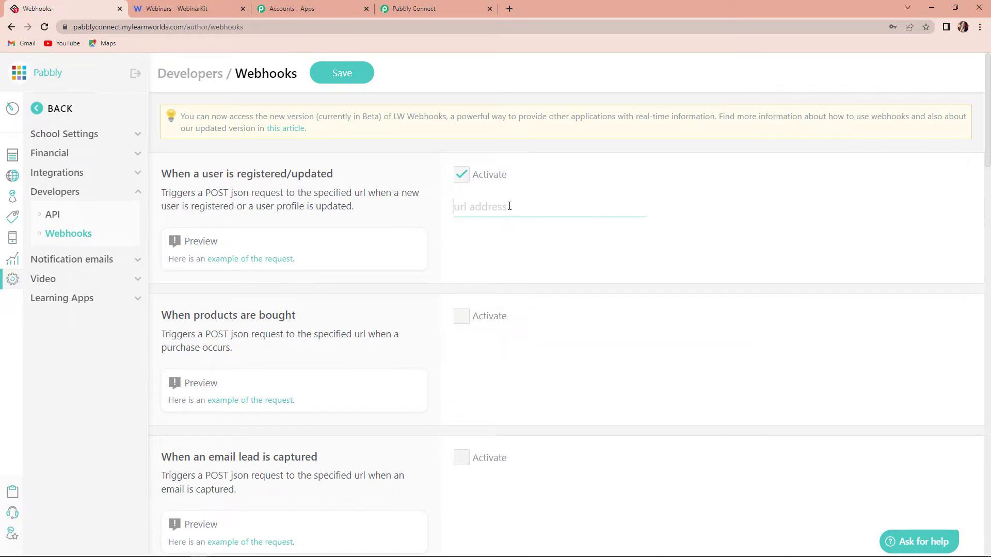
right_click(510, 206)
left_click(547, 286)
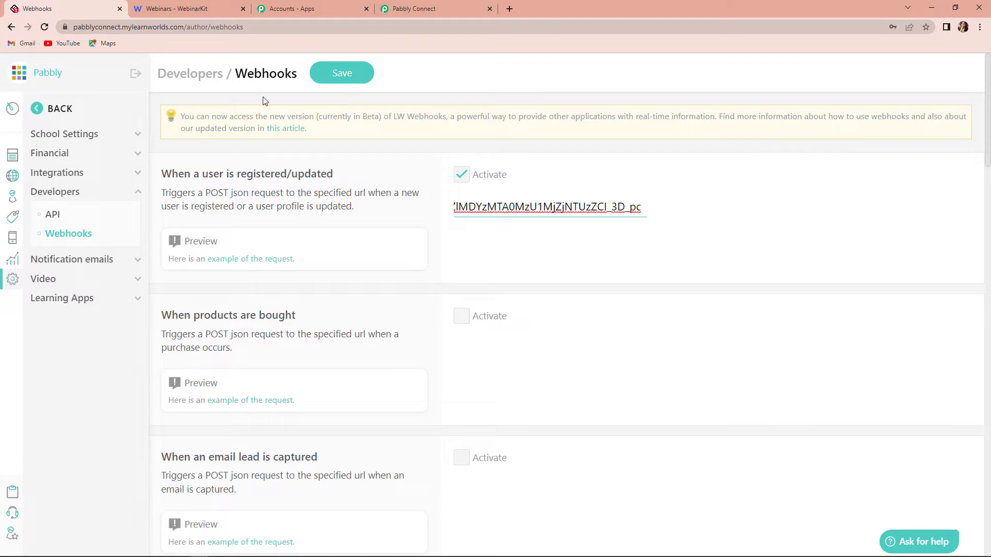
left_click(341, 73)
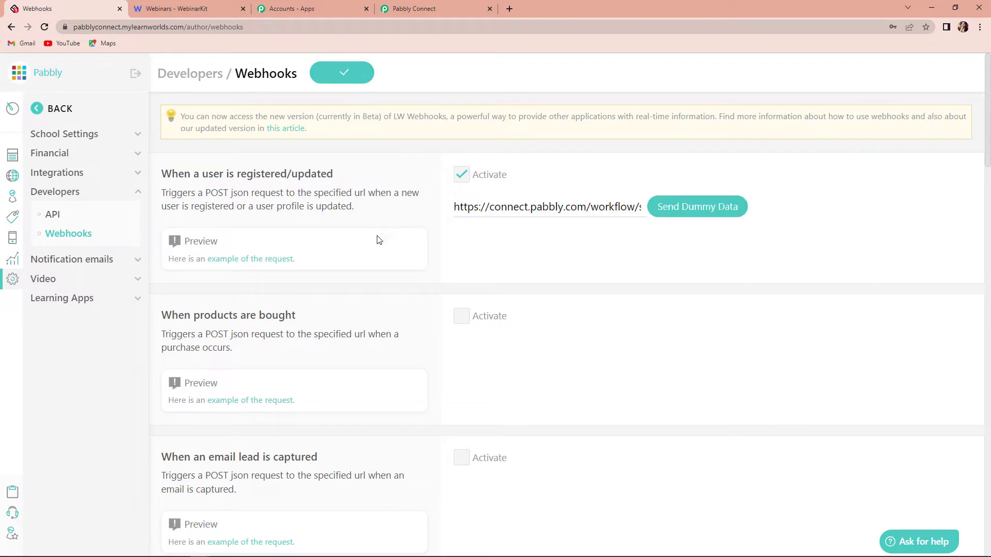
left_click(690, 213)
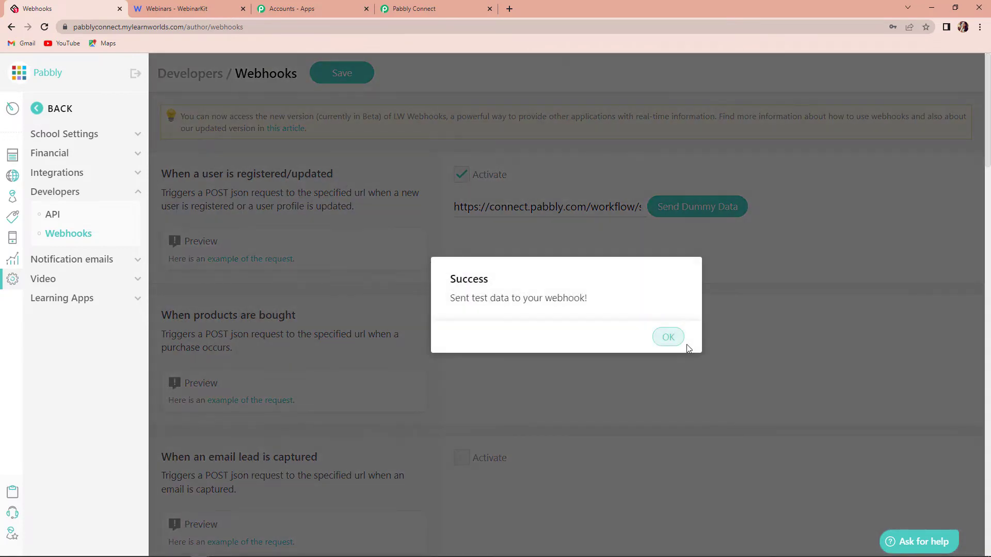
left_click(444, 9)
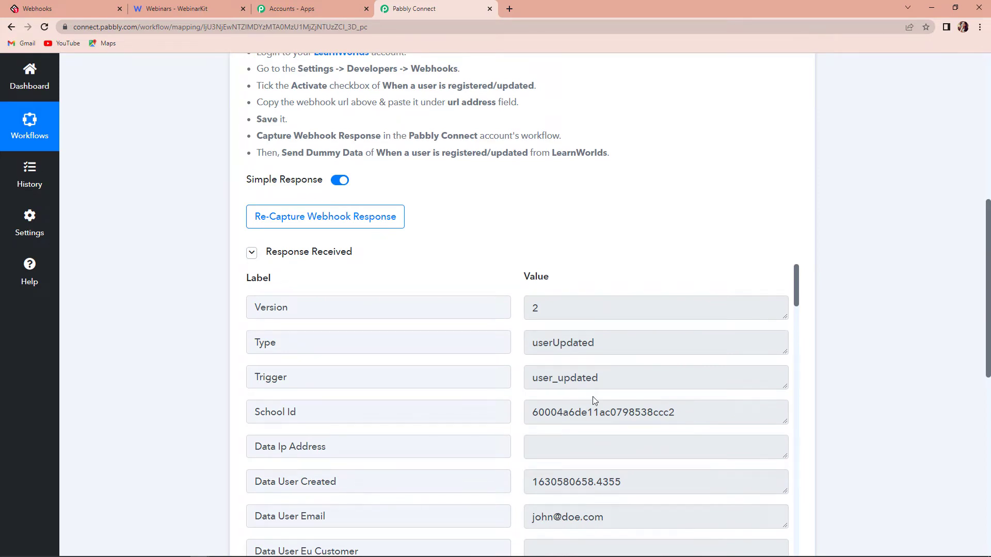
Step: Re-capture the Pabbly webhook response, then switch to the school site's private window
scroll(592, 396, "down", 3)
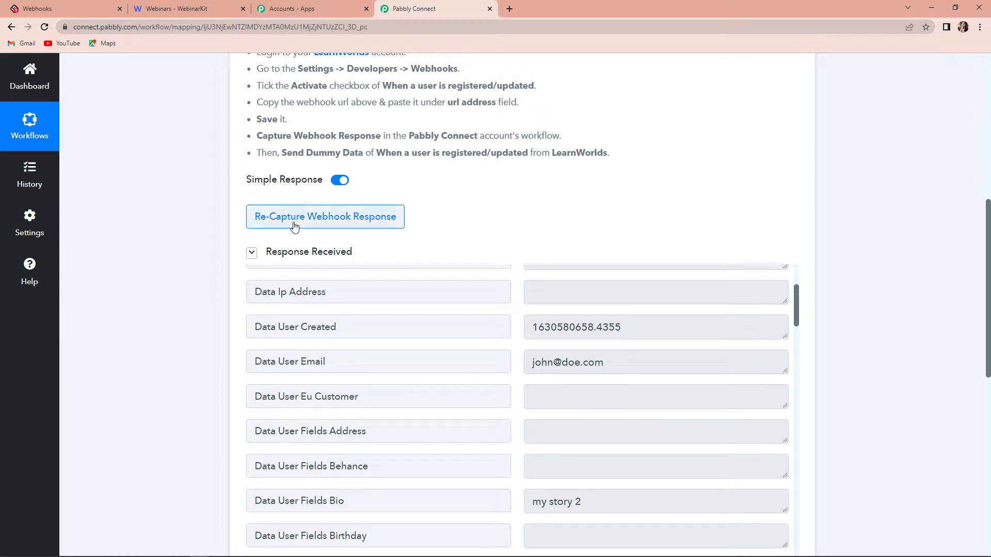
left_click(262, 221)
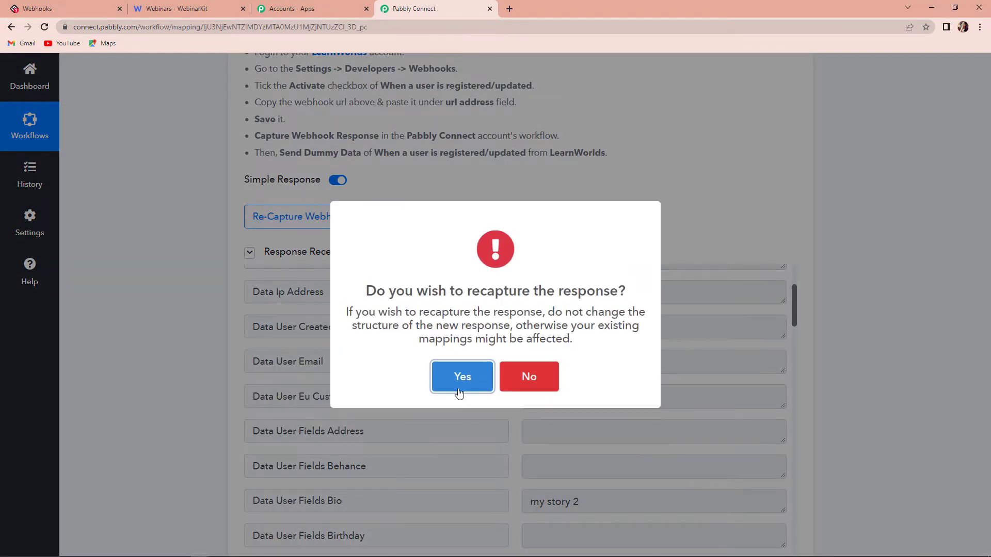
left_click(458, 391)
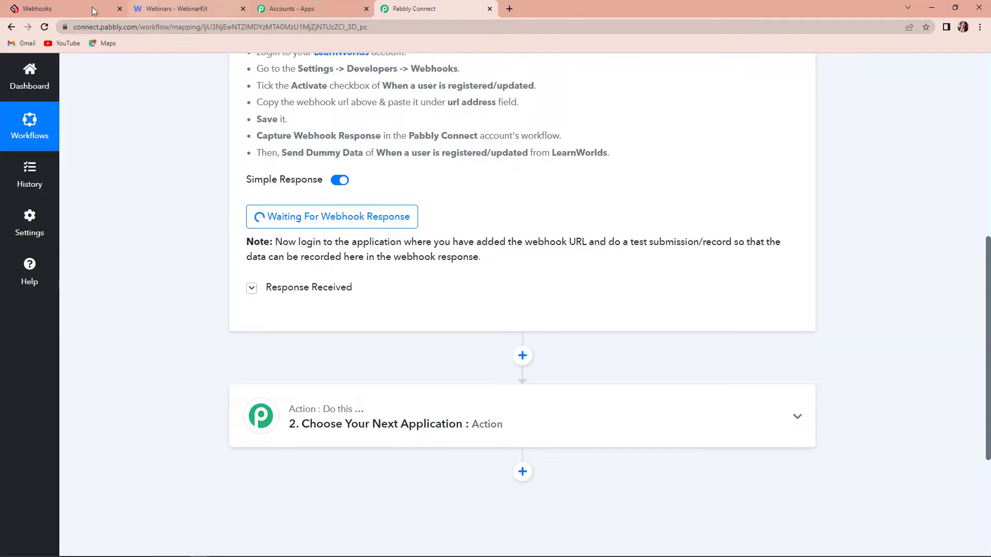
key("alt+Tab")
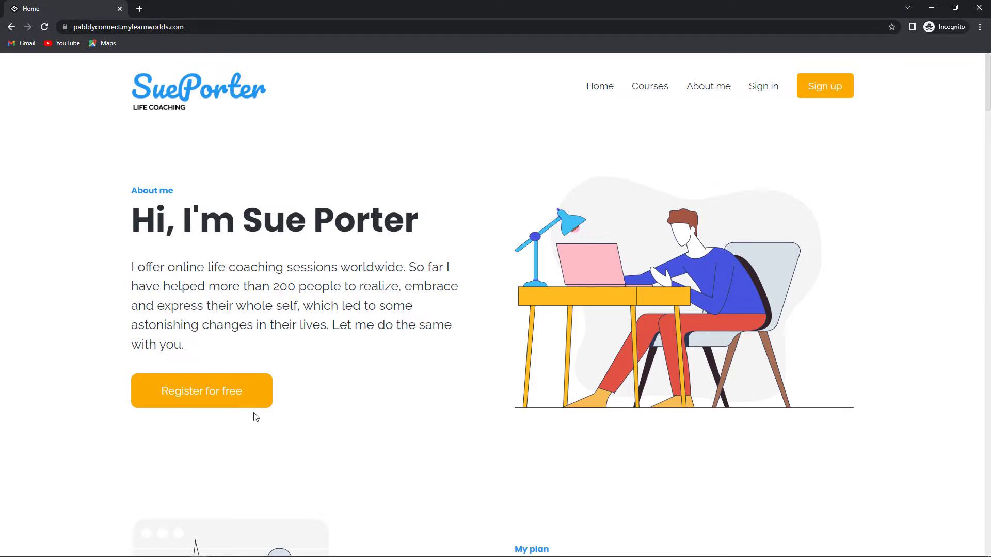
Step: Register for free with the learner's name, e-mail, password and mobile number, then submit
left_click(244, 395)
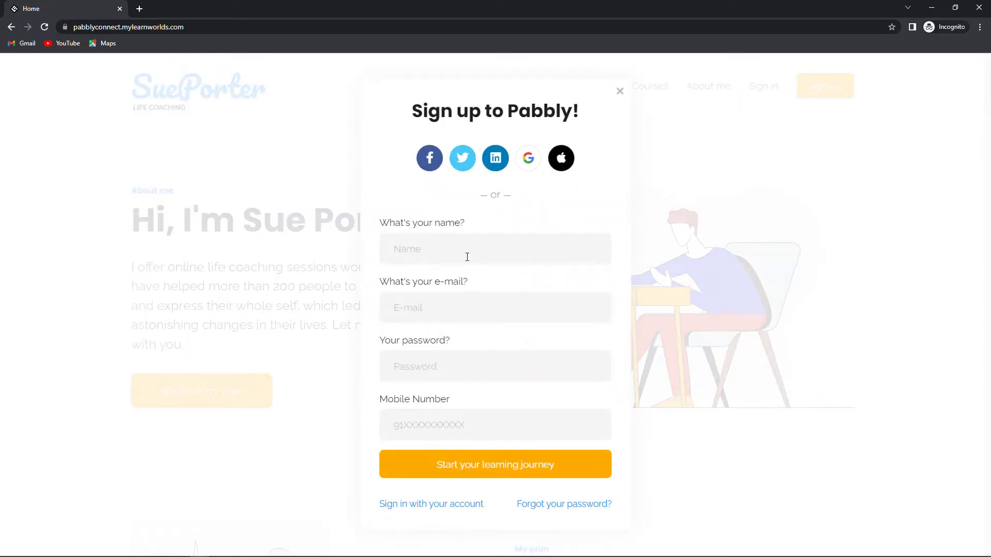
left_click(465, 253)
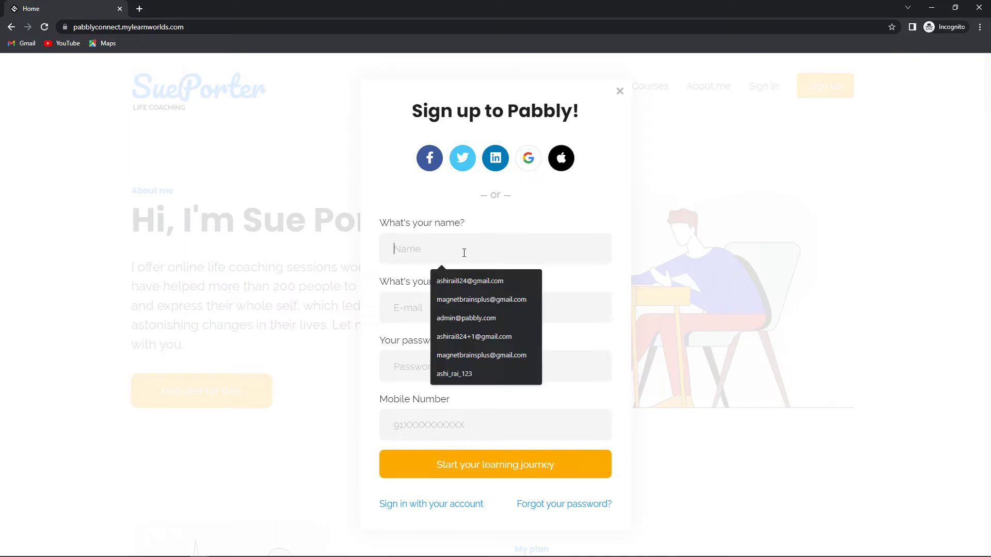
type("M")
key("BackSpace")
type("Dear Demo")
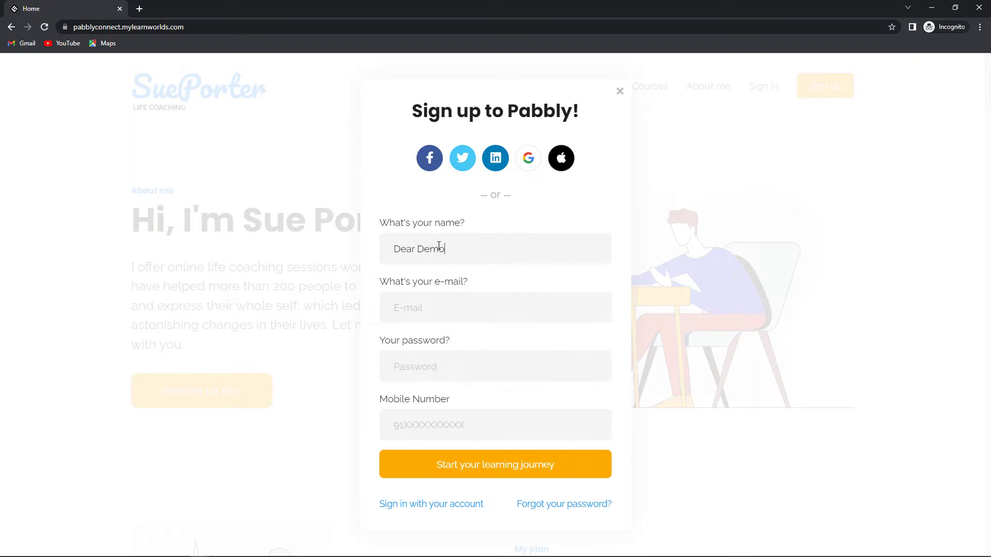
left_click(442, 309)
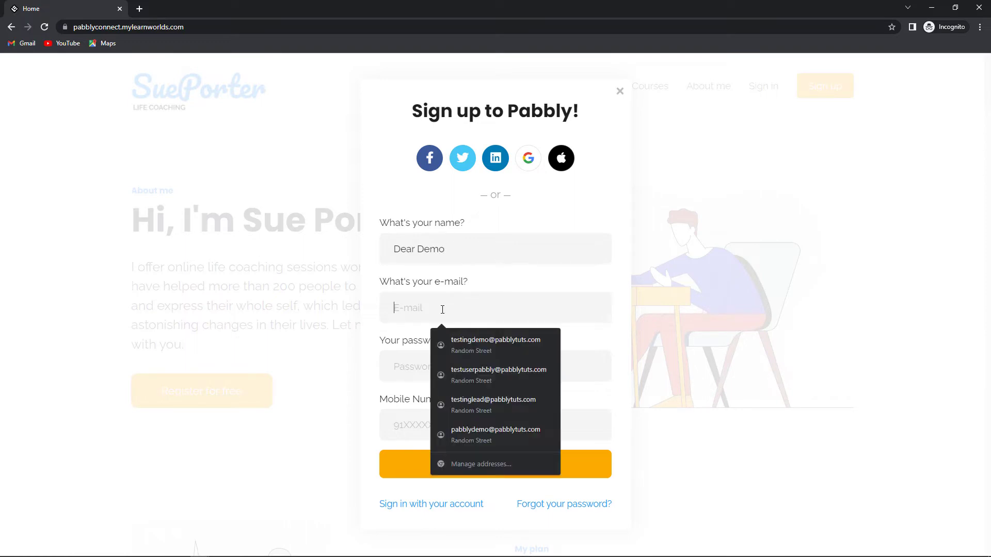
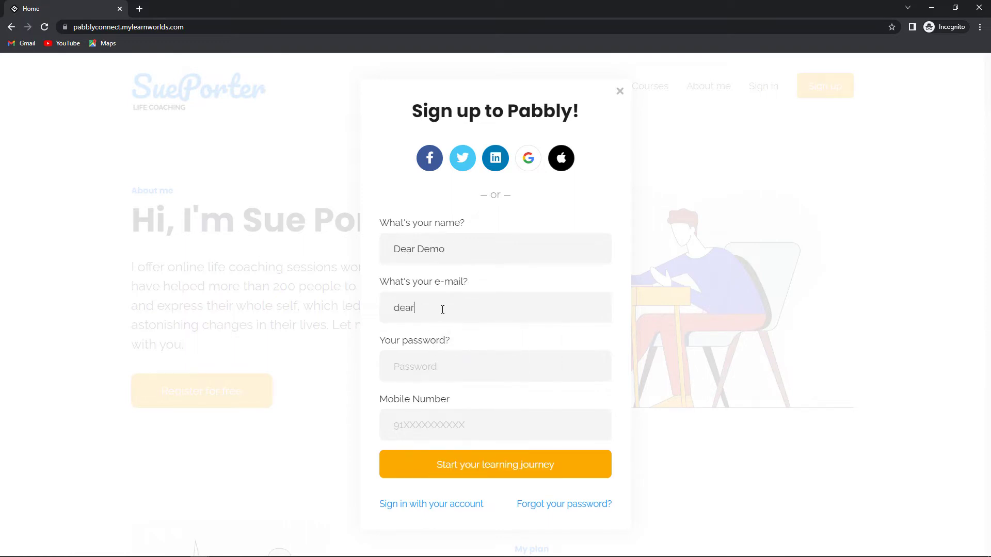
left_click(447, 310)
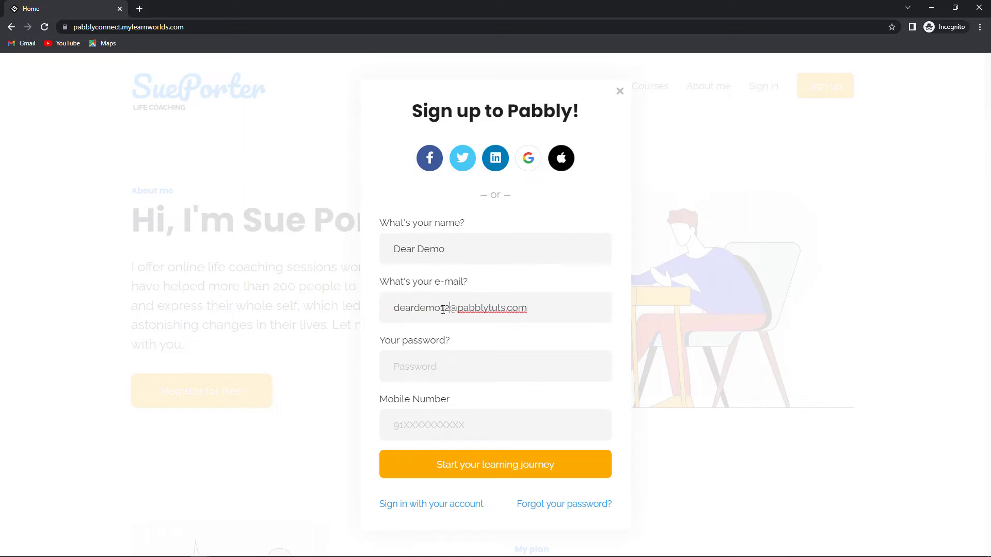
left_click(454, 379)
type("p")
type("91")
type("XXXXXXXX")
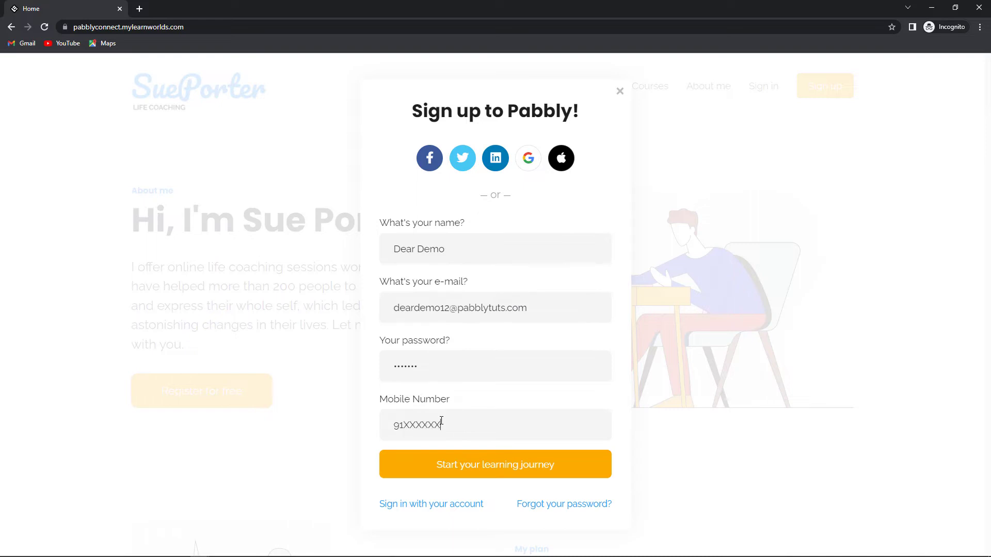
type("XX")
left_click(471, 463)
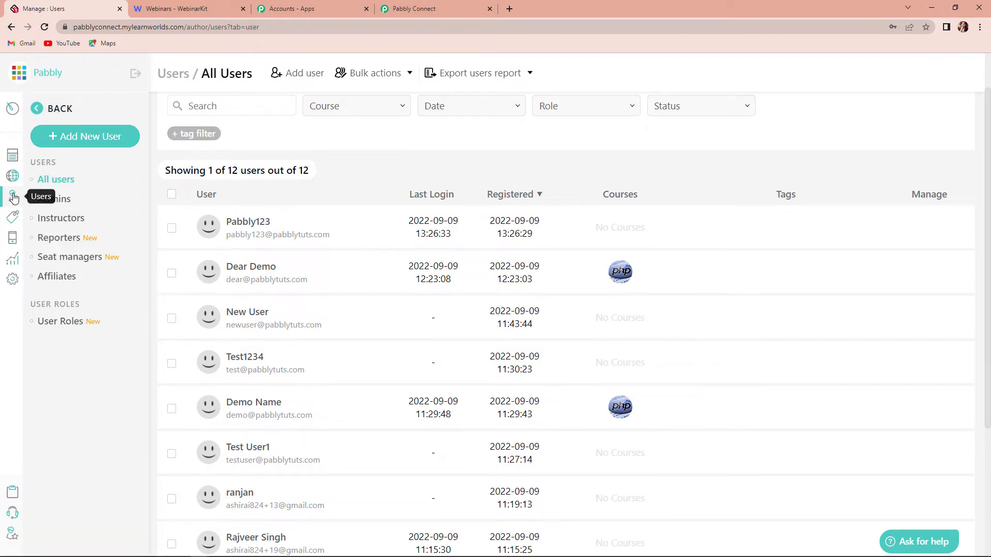
Step: Reload the All Users list to confirm the new learner, then return to Pabbly Connect
mouse_move(215, 269)
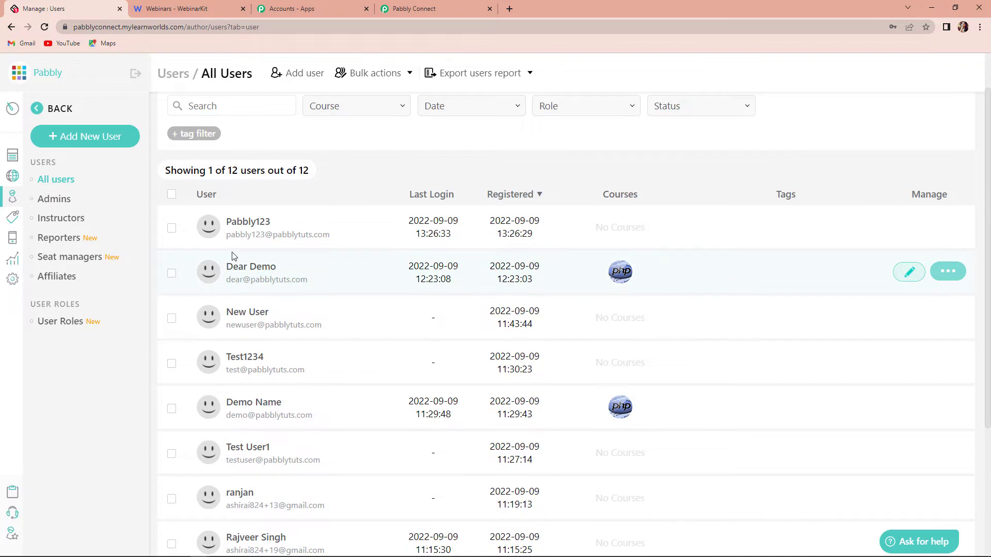
left_click(45, 27)
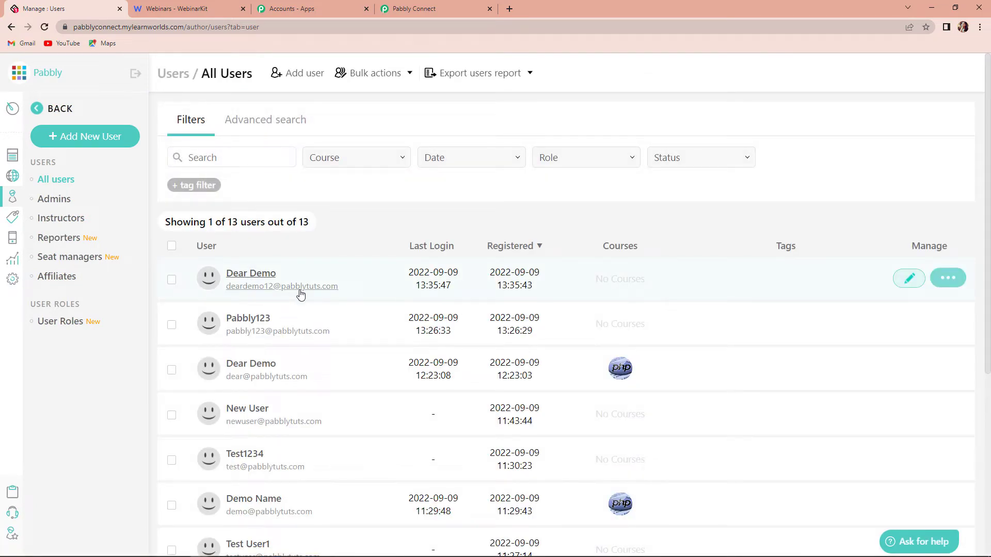
left_click(408, 9)
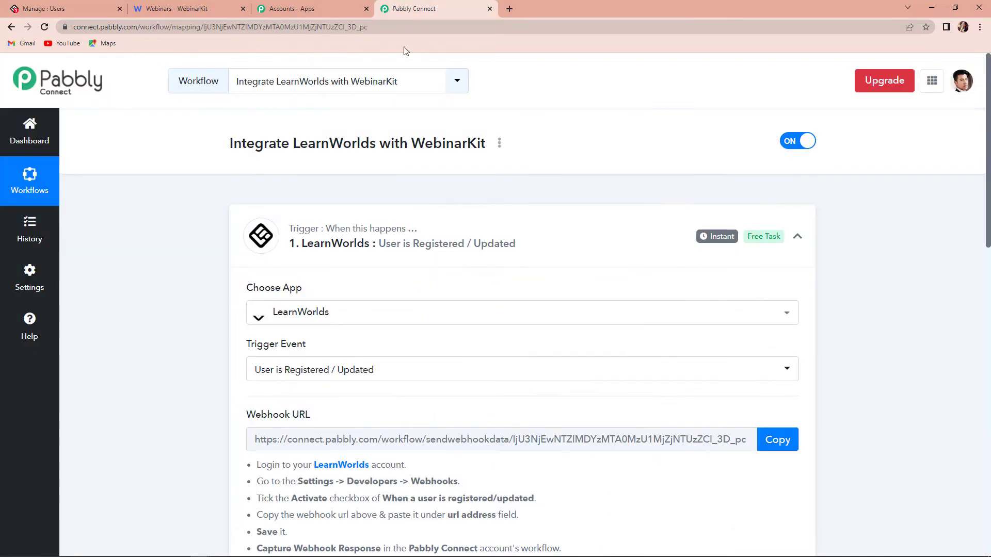
scroll(816, 280, "down", 9)
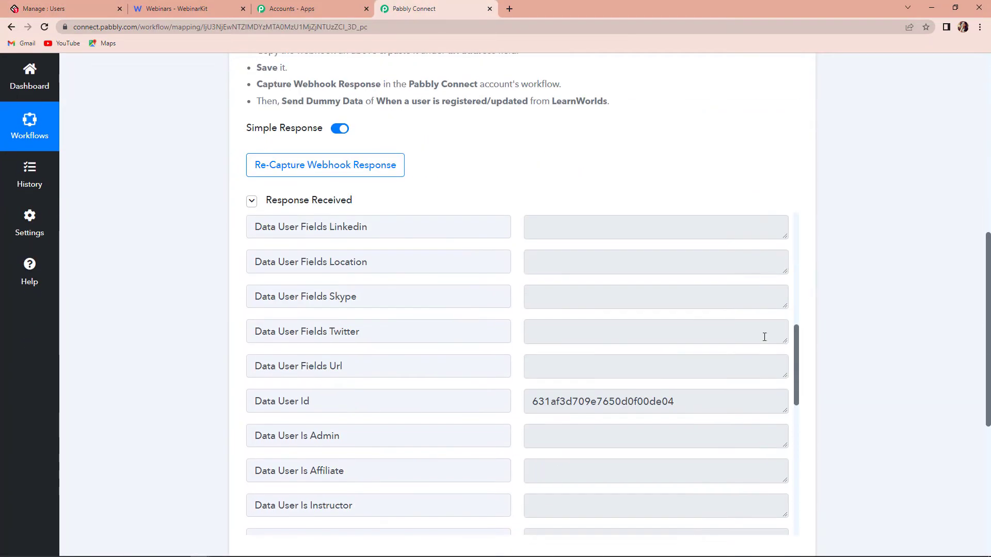
scroll(672, 342, "up", 8)
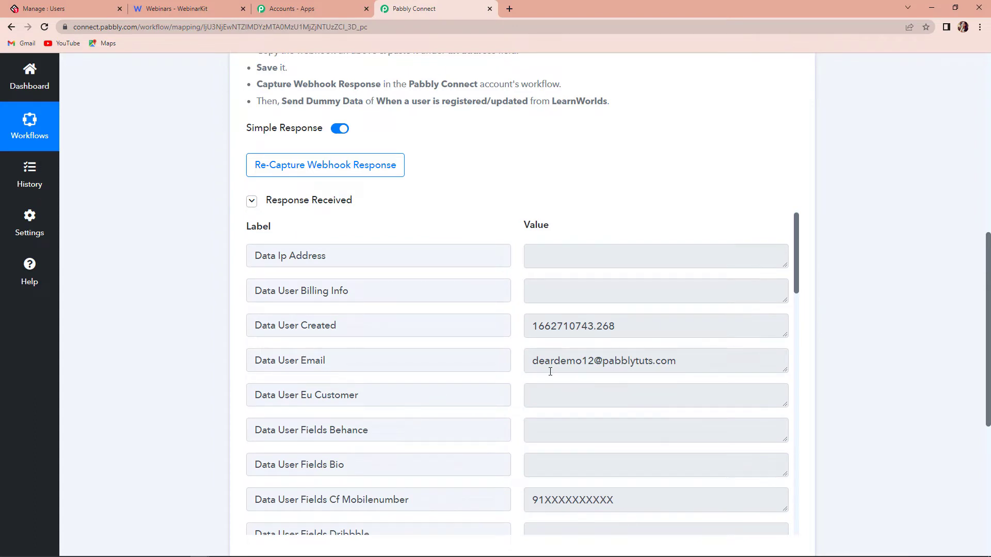
scroll(551, 372, "down", 12)
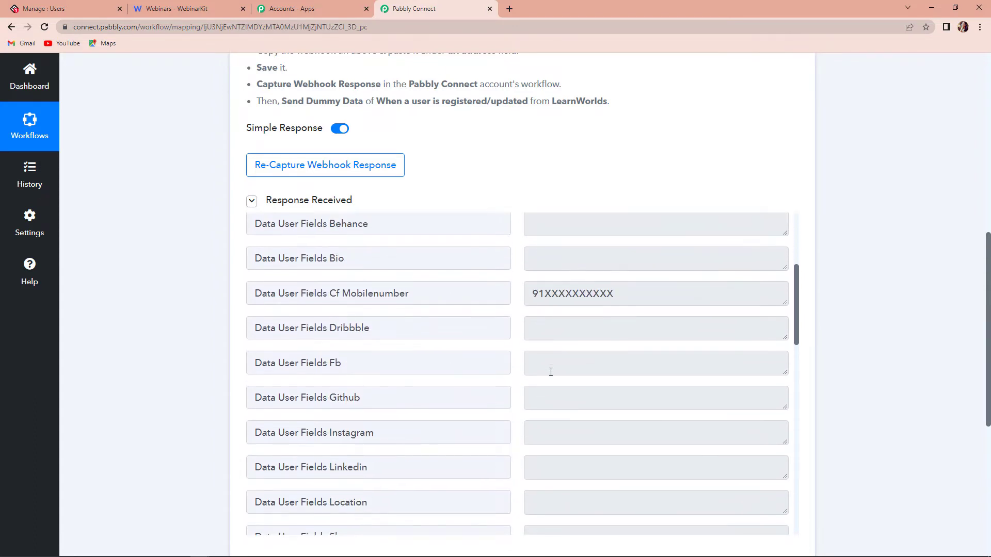
scroll(550, 372, "down", 6)
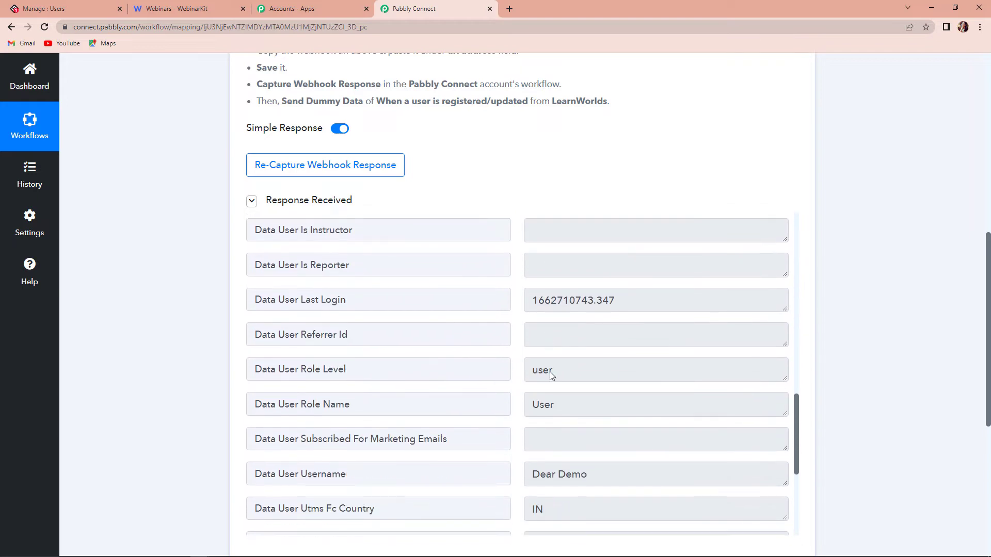
scroll(550, 372, "down", 4)
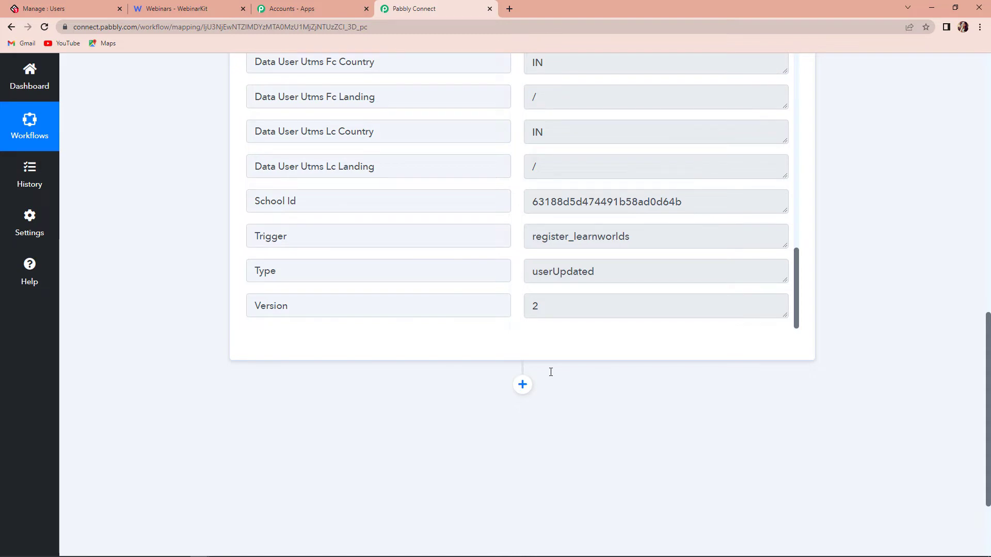
Step: Add a WebinarKit action with the New Webinar Registration event
left_click(522, 386)
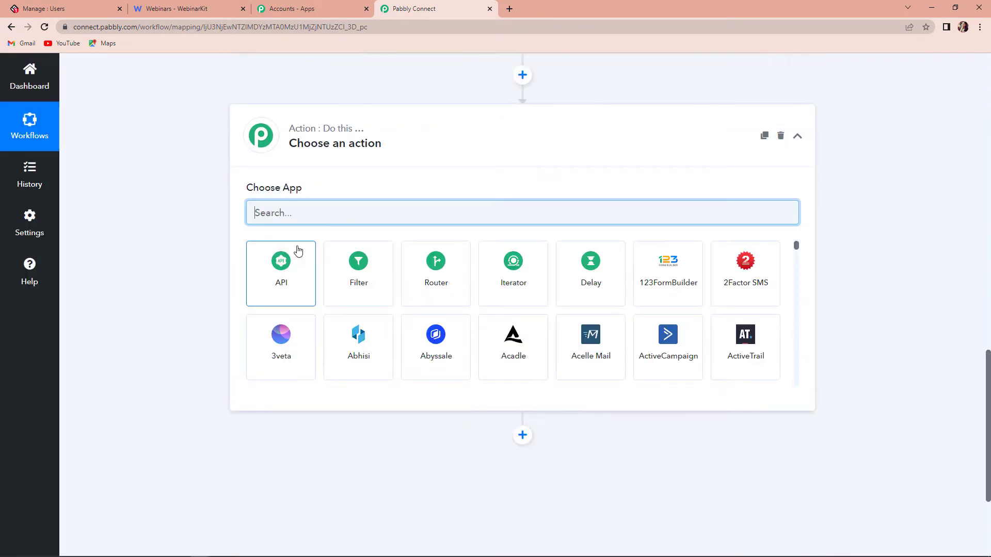
type("webina")
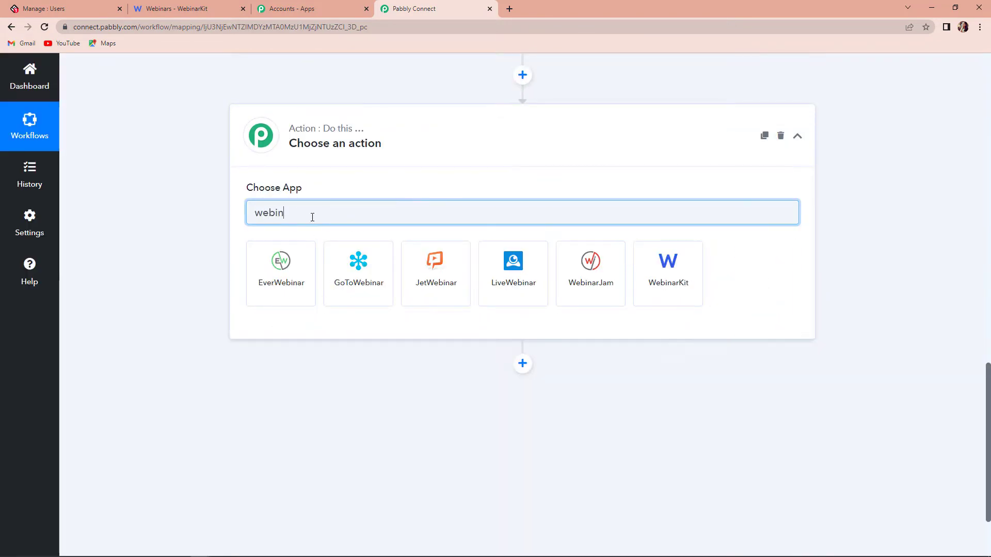
left_click(658, 281)
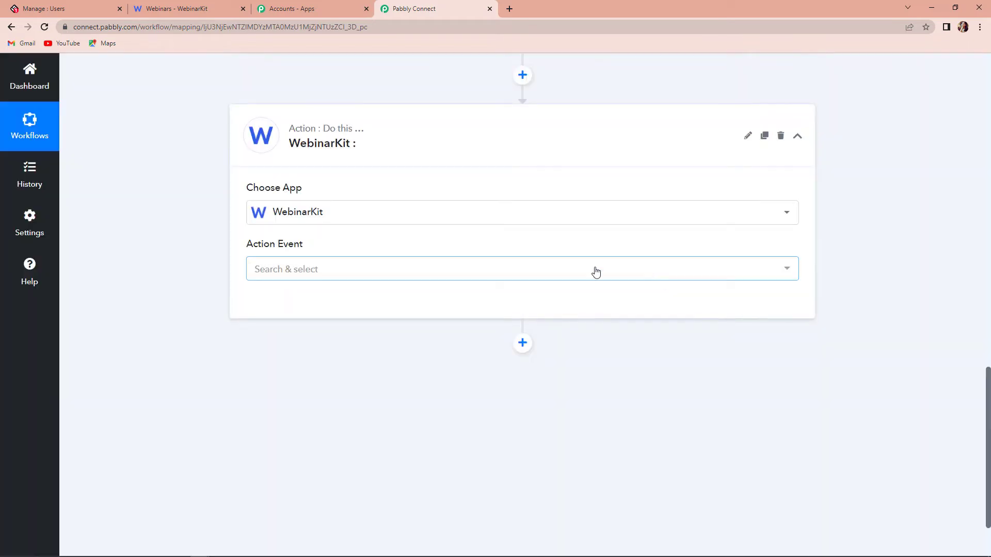
left_click(293, 268)
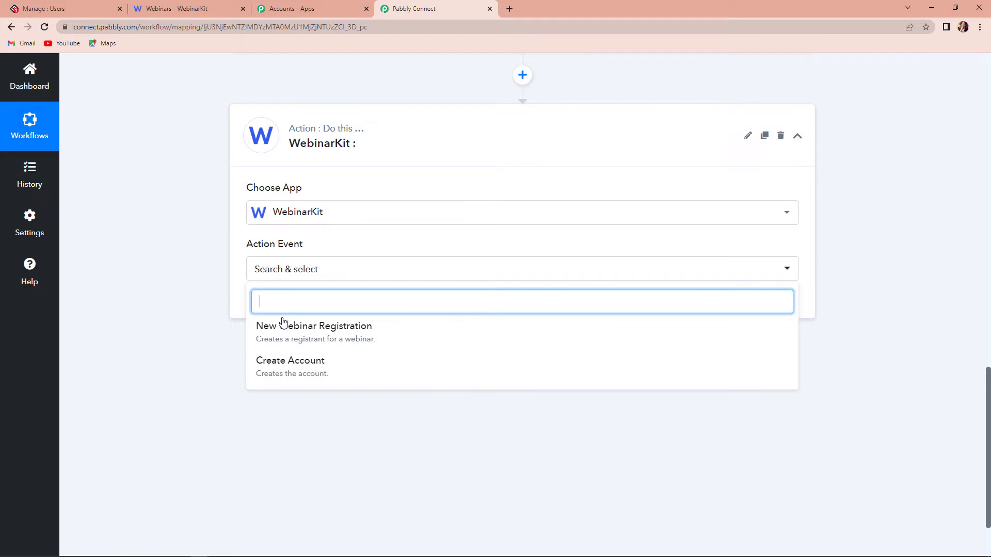
left_click(274, 335)
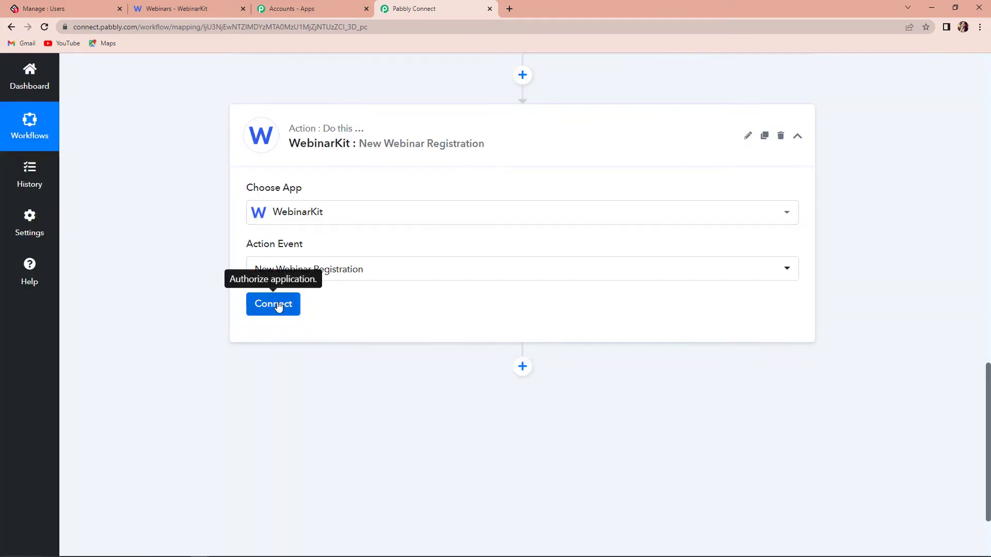
Step: Choose to add a new WebinarKit connection, then switch to the WebinarKit webinars tab
left_click(278, 306)
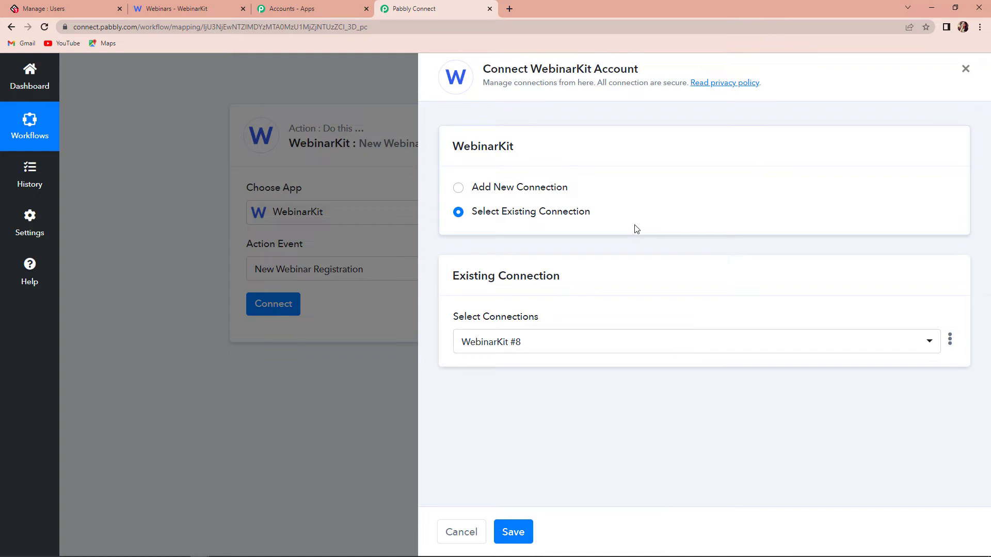
left_click(459, 188)
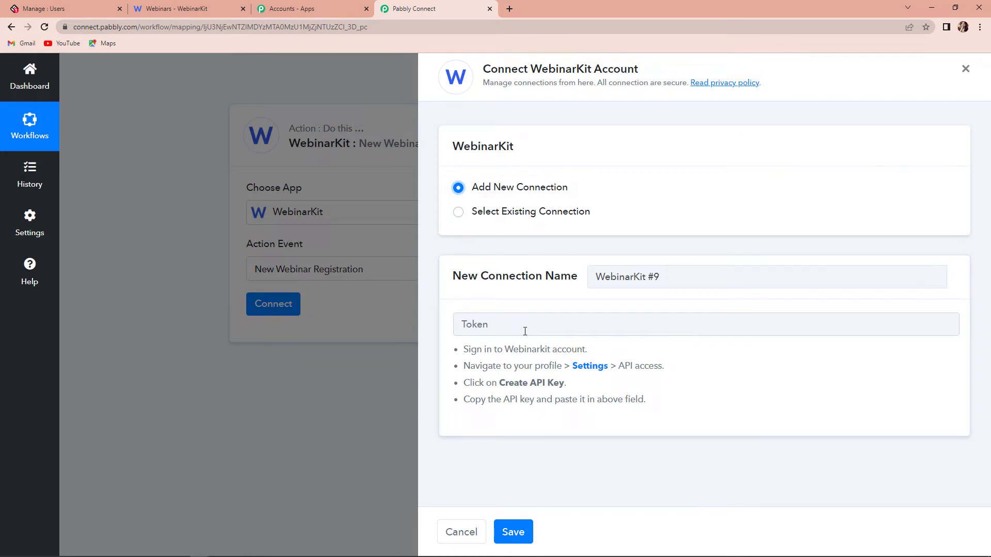
left_click(176, 8)
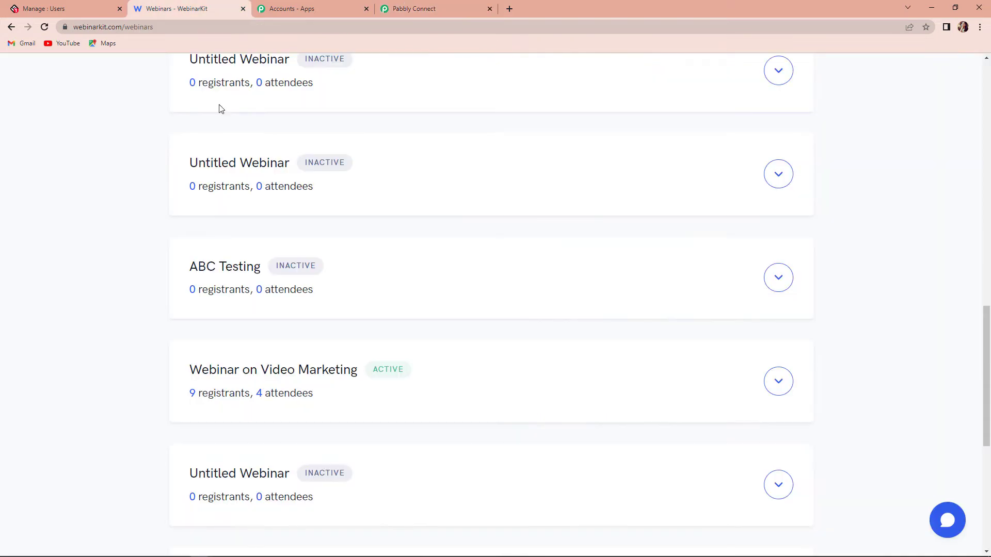
Step: Copy the private API key from WebinarKit's Settings API access section, then return to Pabbly Connect
scroll(243, 159, "up", 10)
left_click(769, 80)
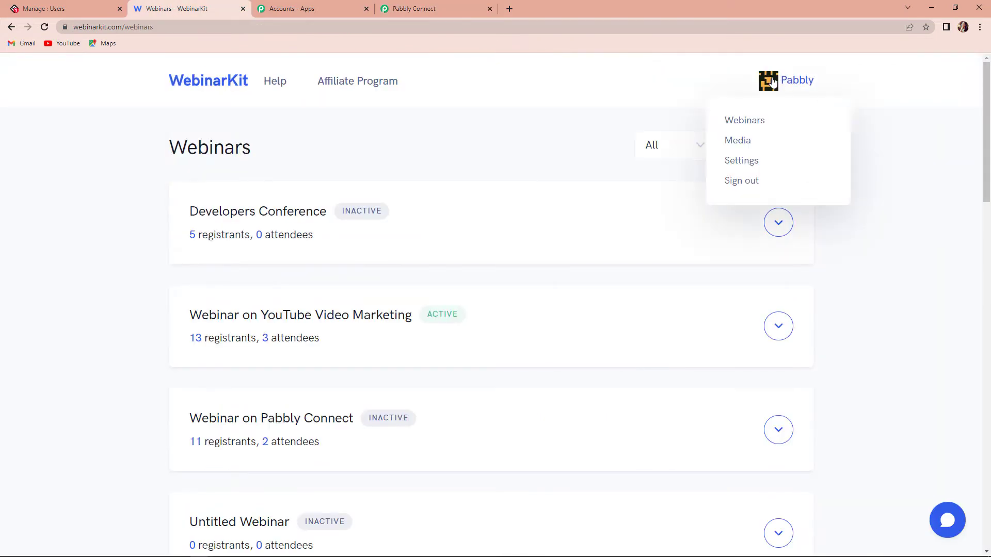
left_click(746, 164)
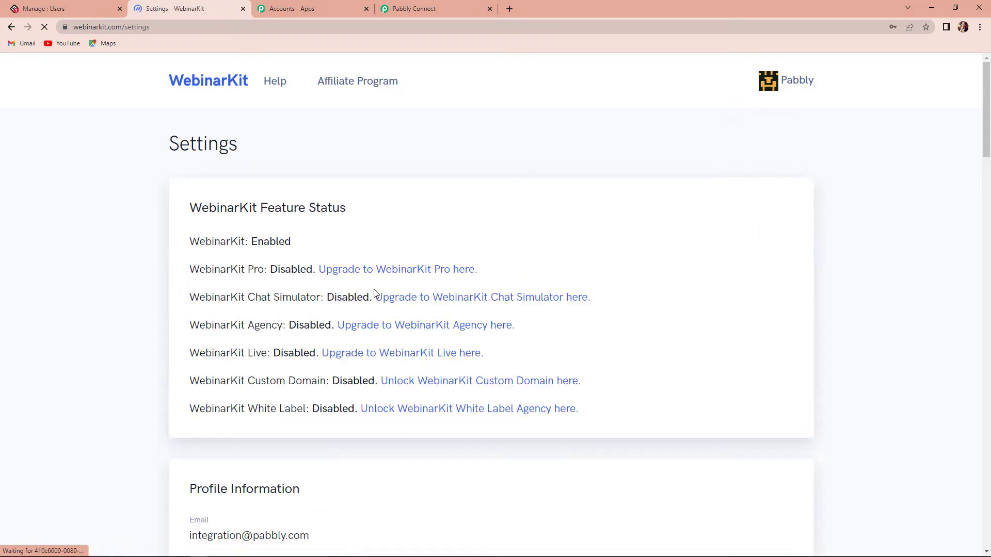
scroll(376, 293, "down", 20)
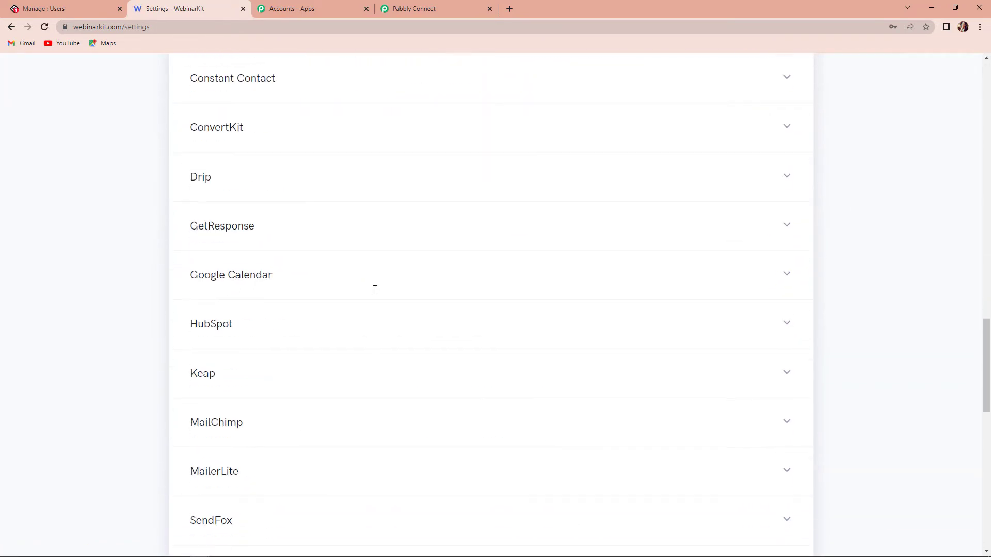
scroll(375, 293, "down", 3)
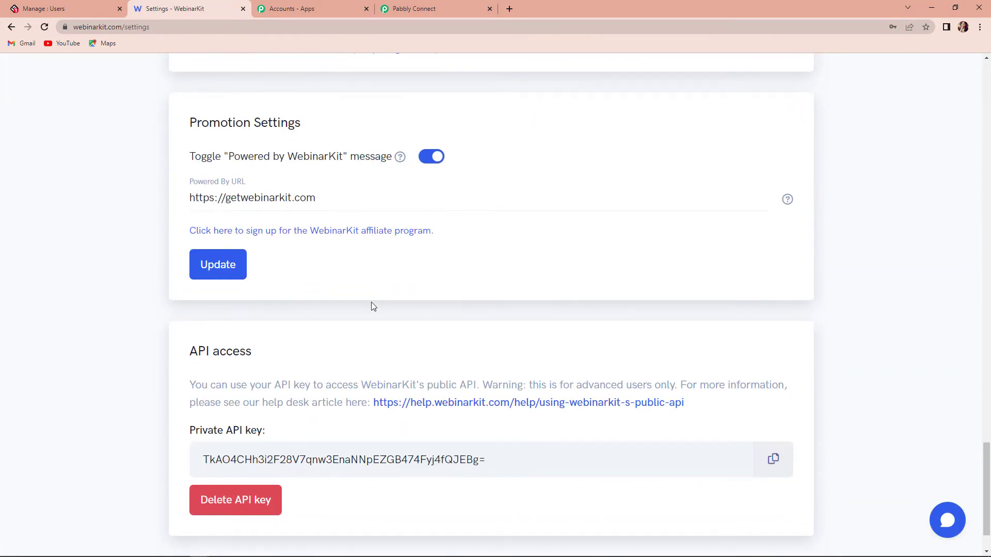
left_click(773, 458)
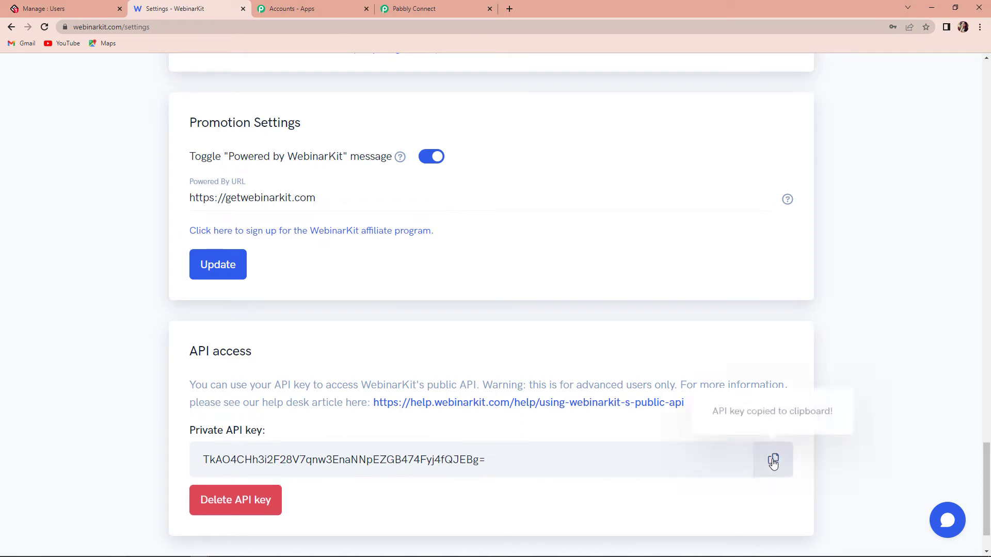
left_click(436, 8)
Step: Paste the copied WebinarKit API key into the Token field and save the connection
left_click(485, 324)
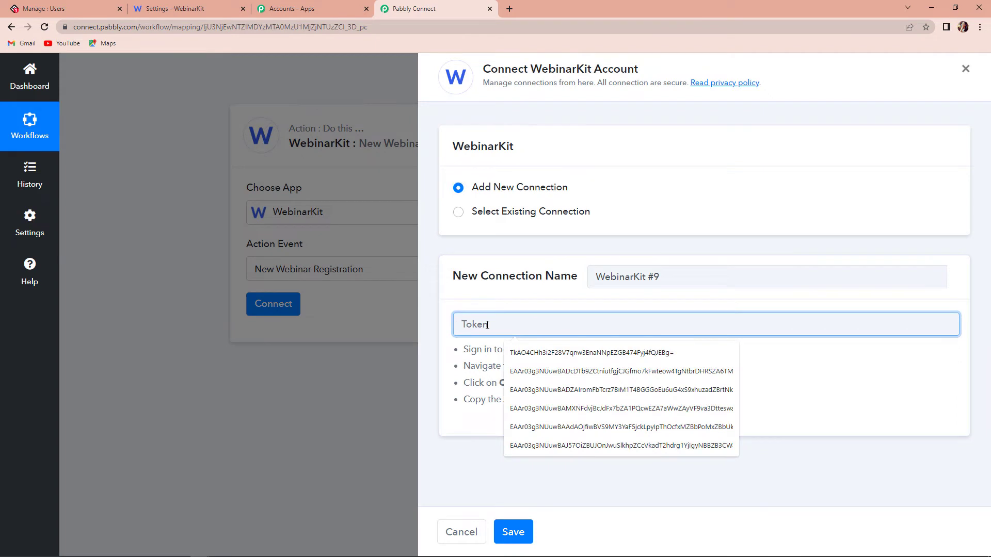
left_click(486, 324)
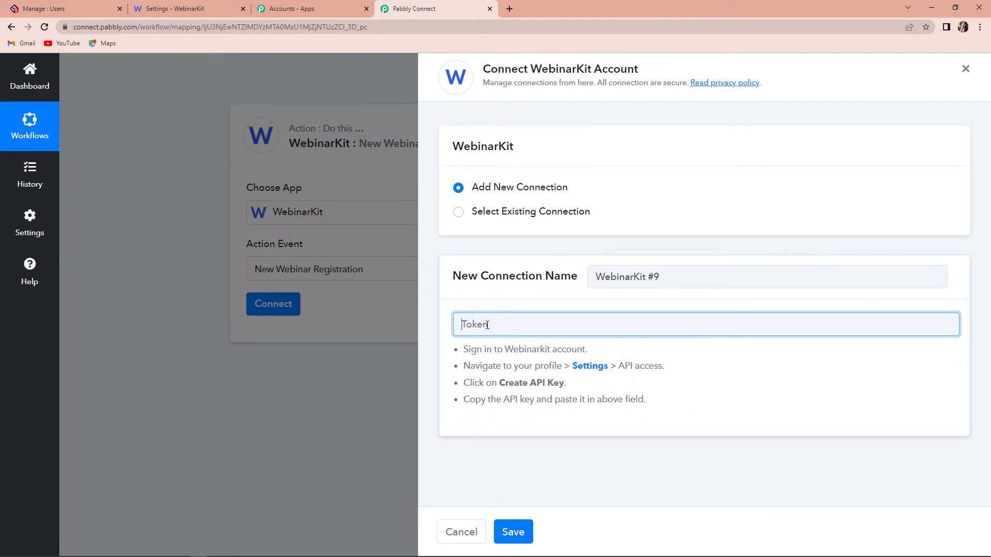
right_click(486, 324)
left_click(543, 409)
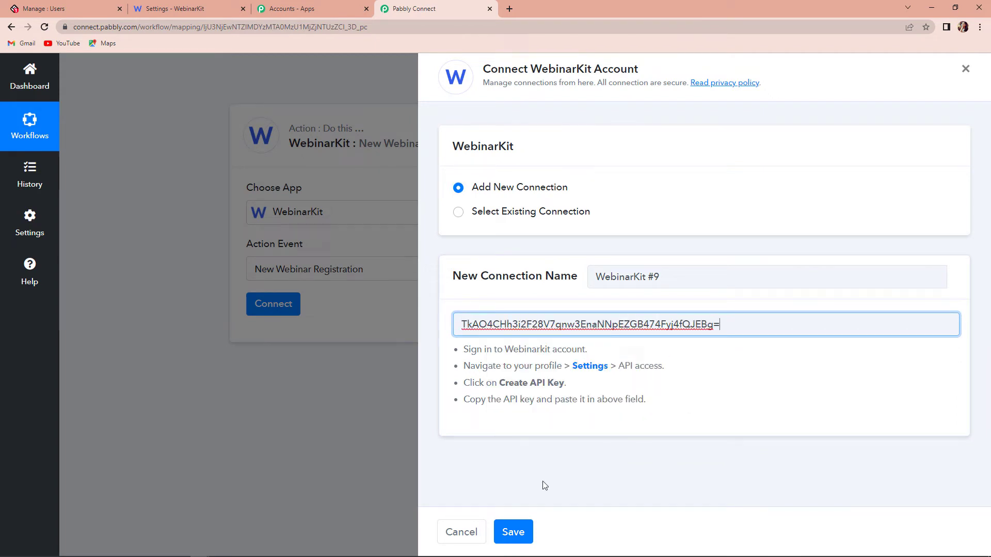
left_click(520, 530)
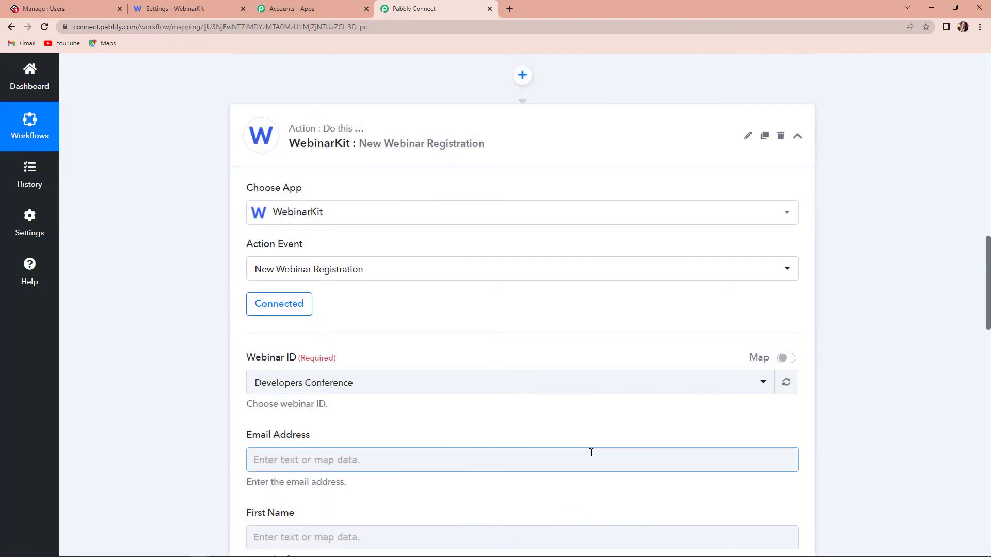
scroll(535, 394, "down", 1)
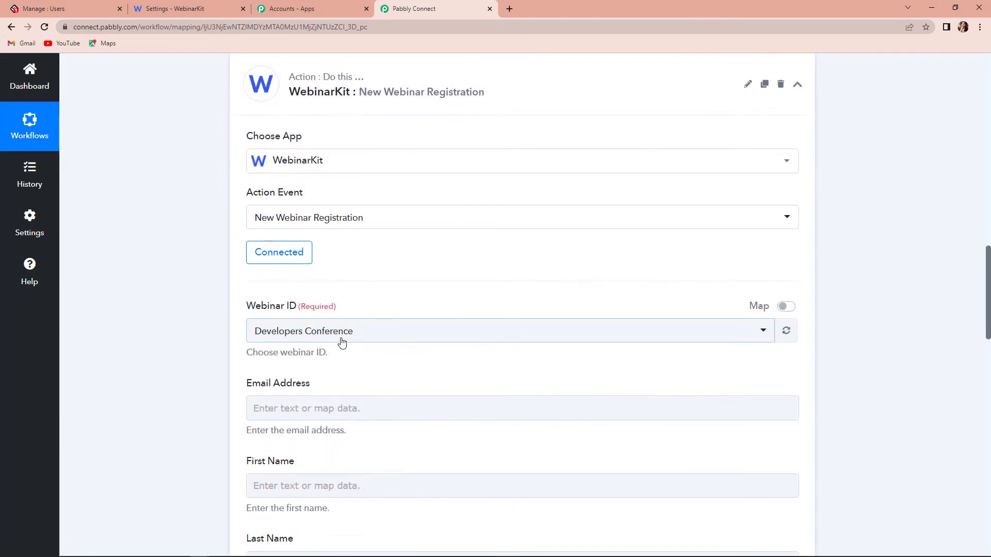
scroll(276, 329, "down", 1)
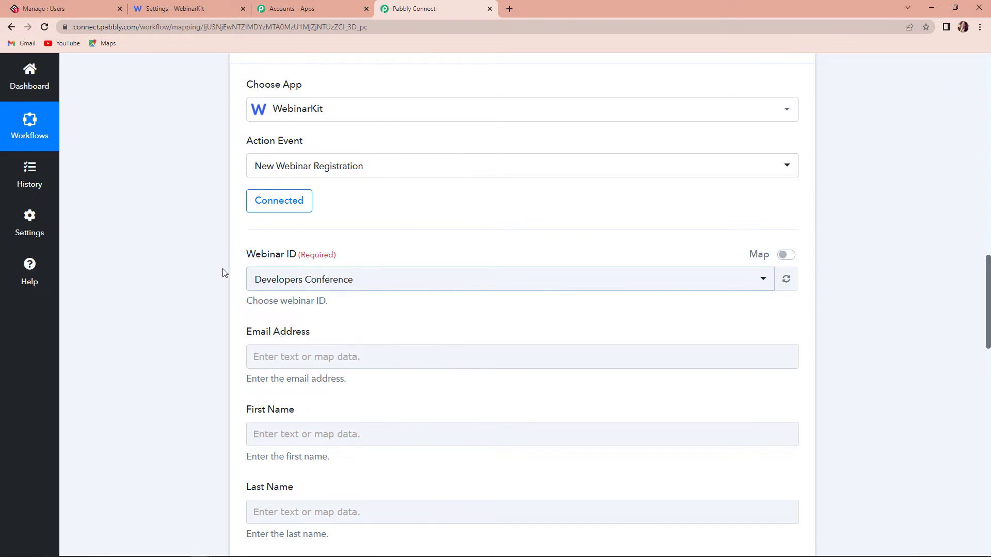
left_click(188, 8)
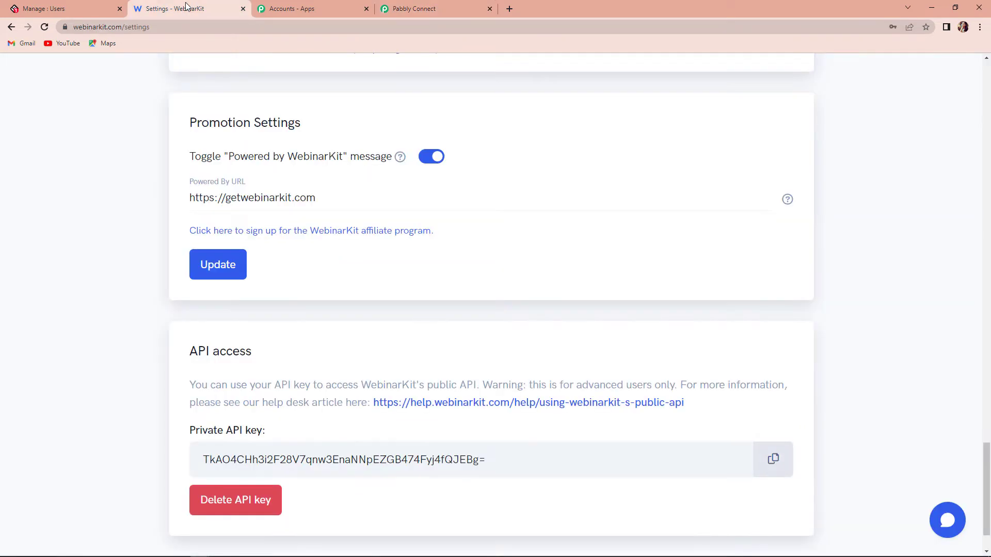
scroll(312, 249, "up", 20)
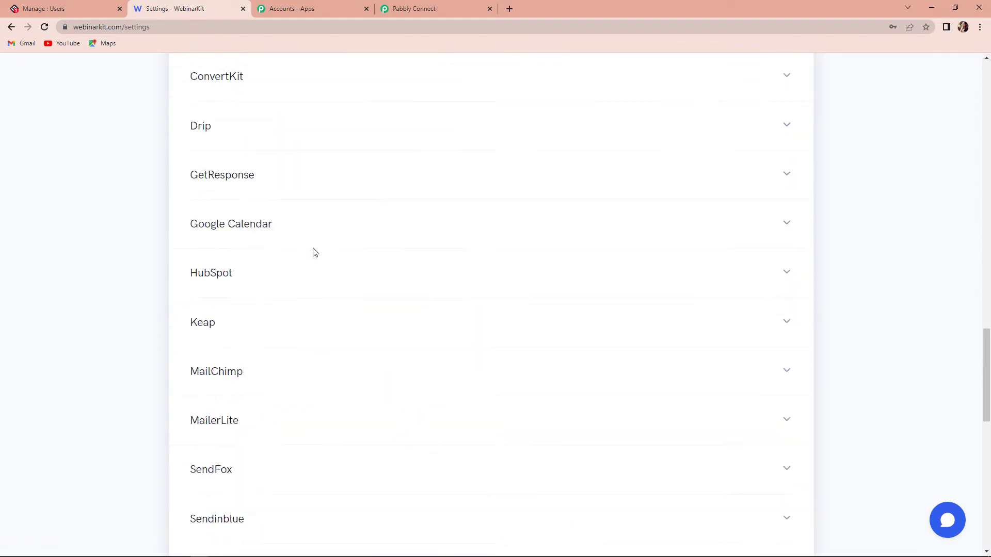
left_click(223, 81)
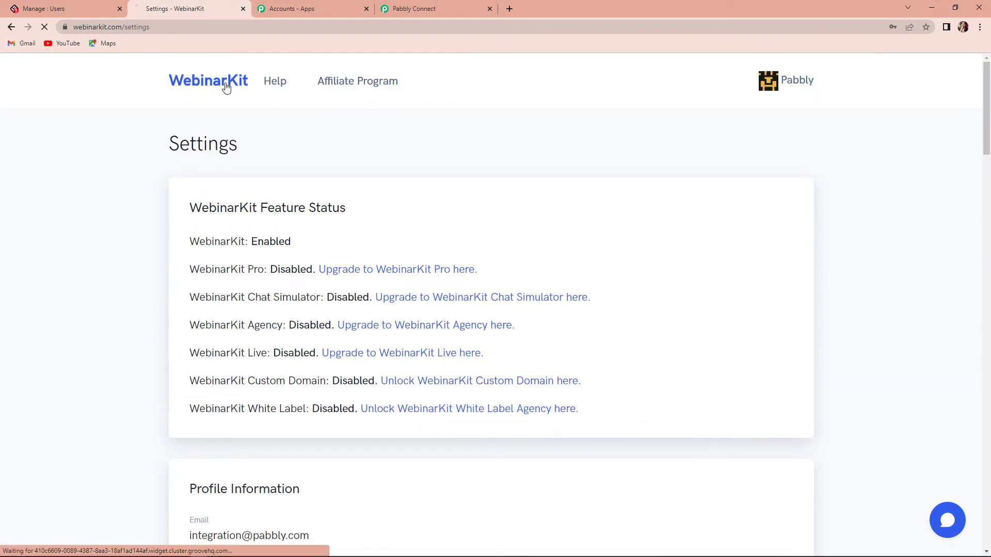
scroll(384, 239, "down", 12)
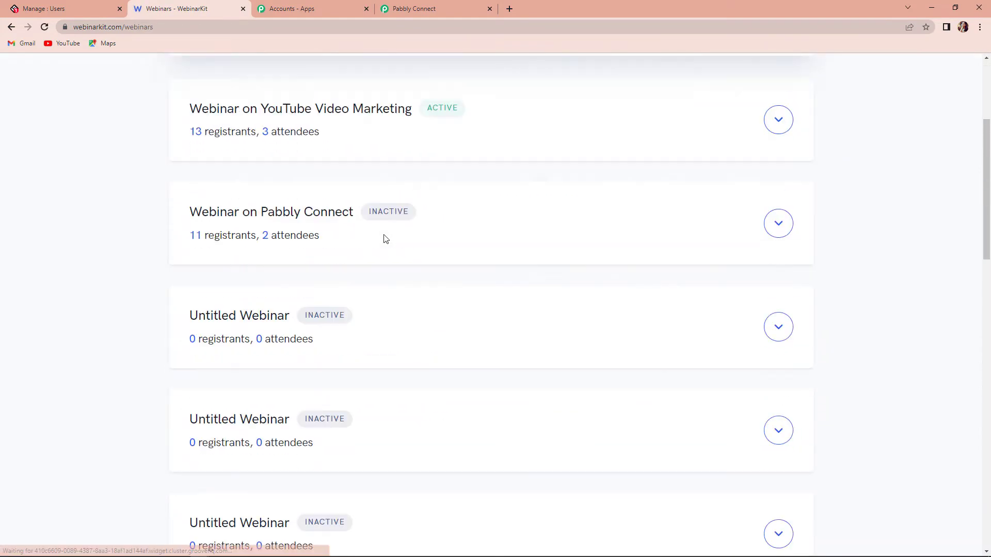
scroll(384, 239, "down", 6)
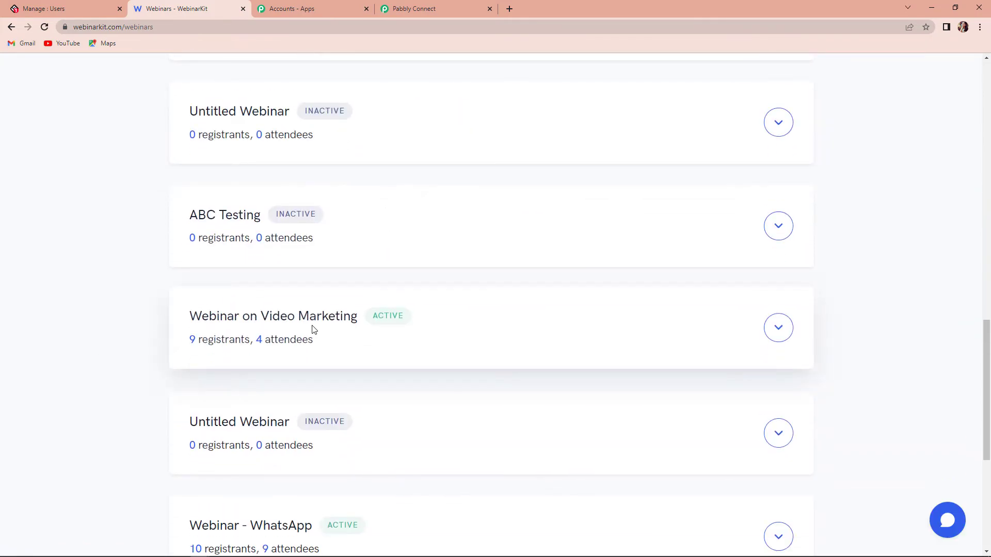
left_click(445, 9)
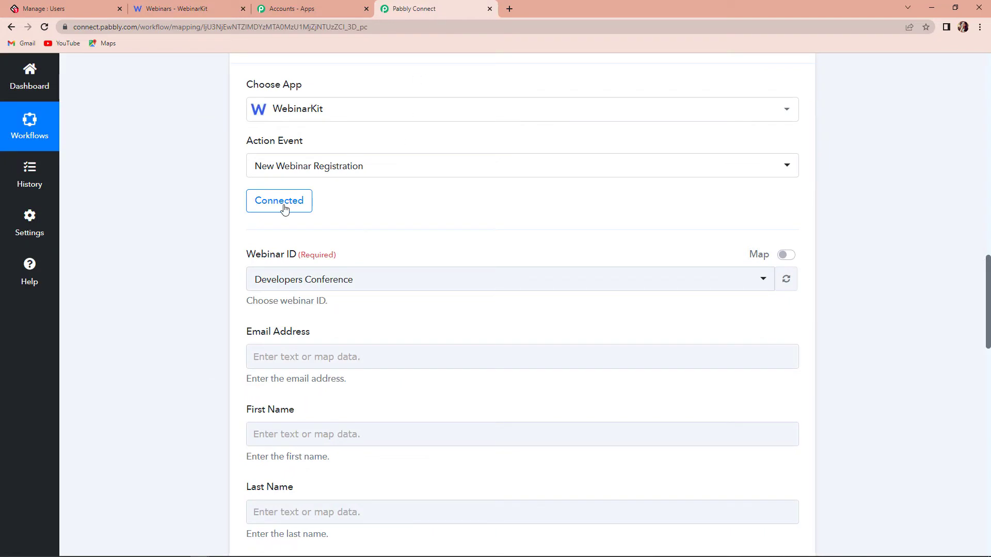
Step: Search the Webinar ID list and select Webinar on Video Marketing
left_click(270, 278)
type("we")
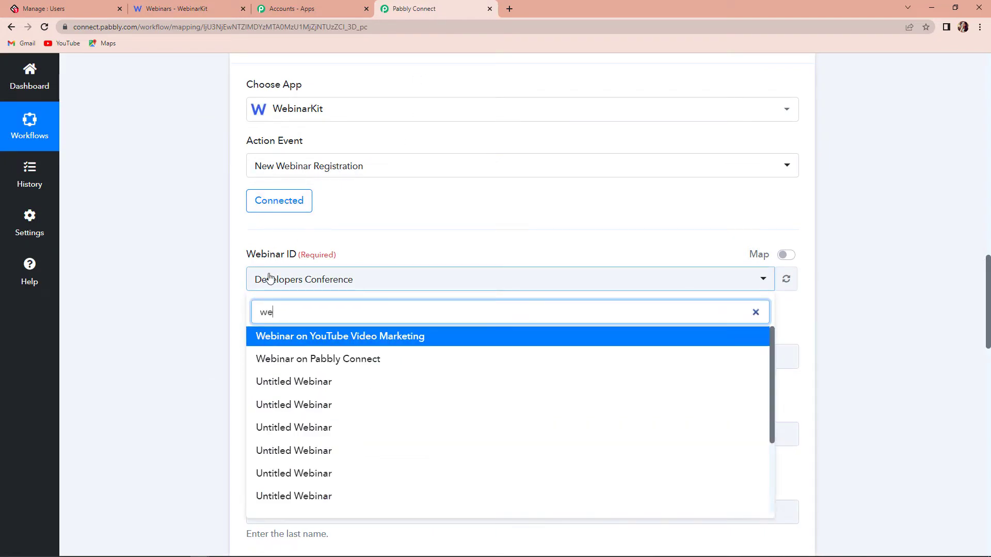
scroll(336, 426, "down", 3)
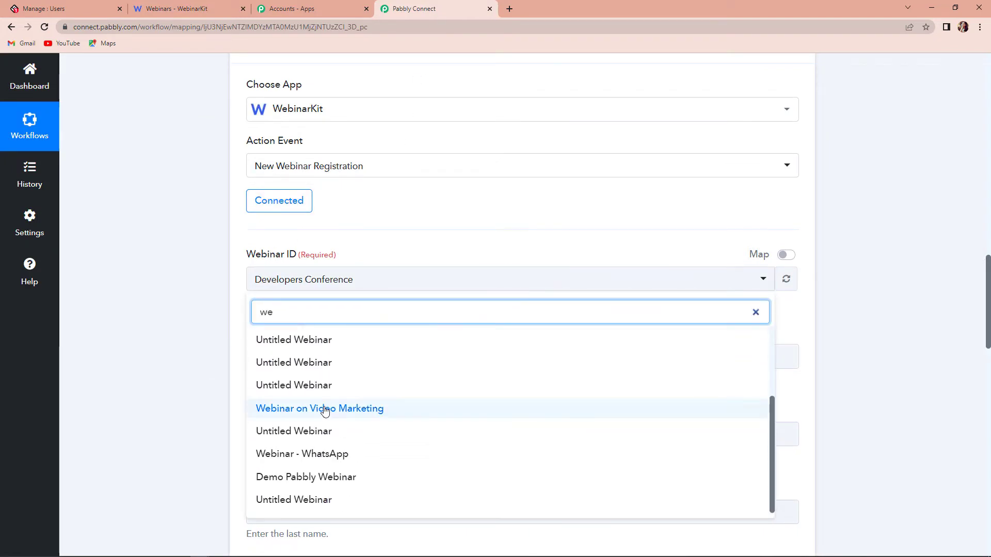
left_click(324, 408)
left_click(197, 305)
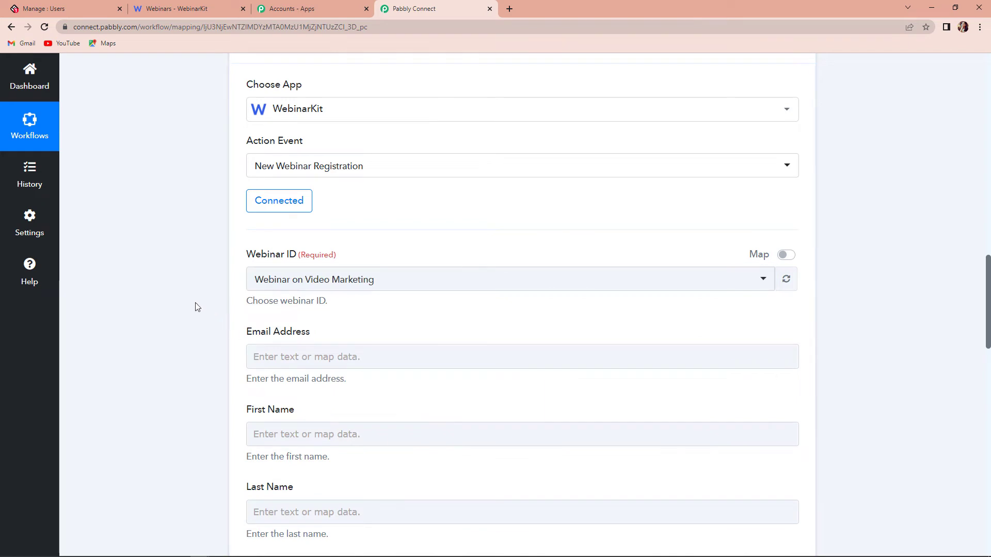
Step: Map LearnWorlds' Data User Email into the Email Address field
scroll(197, 305, "down", 1)
left_click(317, 305)
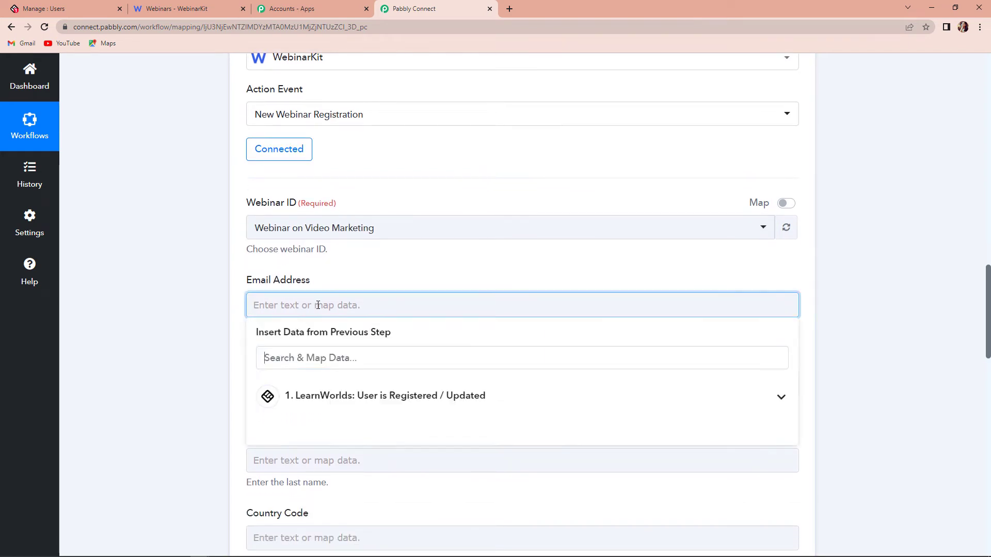
left_click(317, 395)
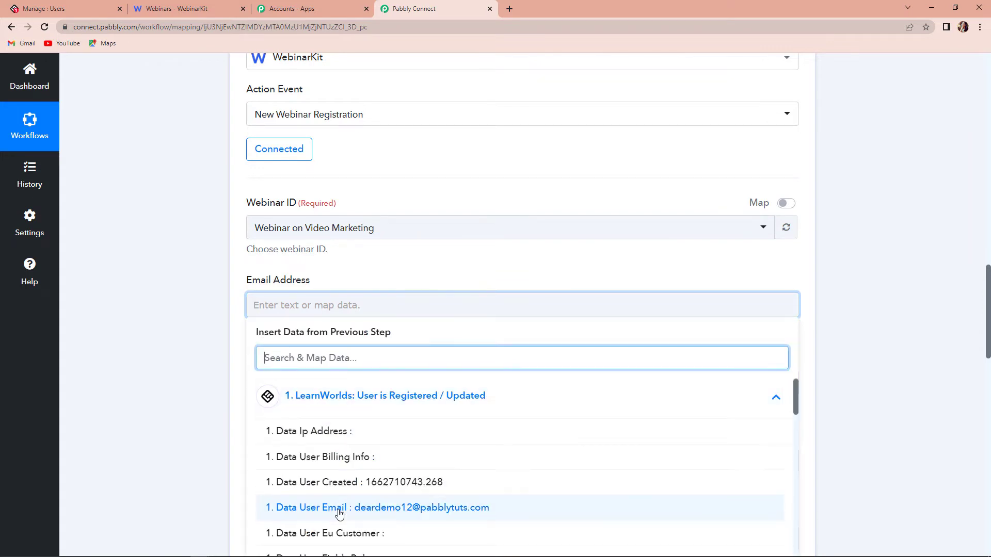
left_click(281, 509)
scroll(102, 411, "down", 3)
left_click(284, 235)
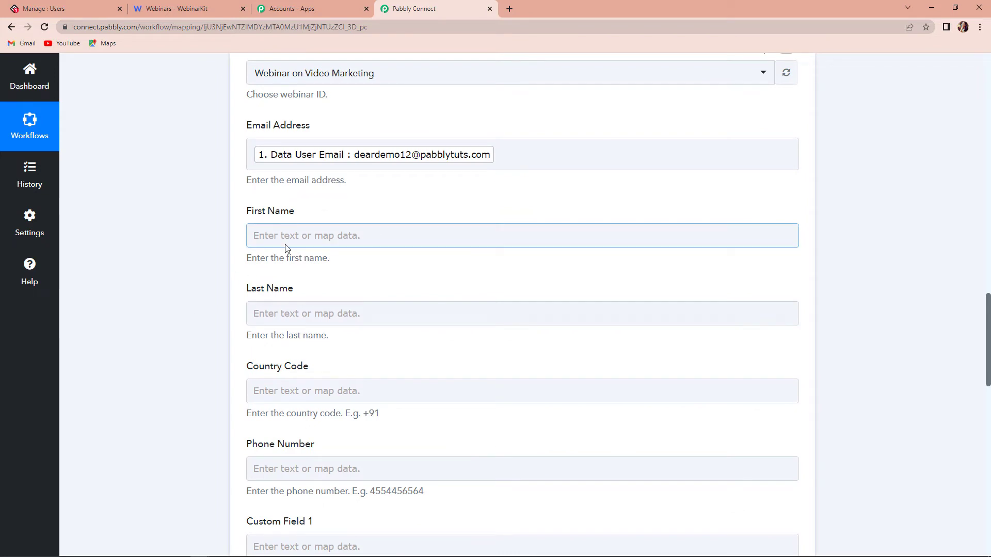
left_click(285, 252)
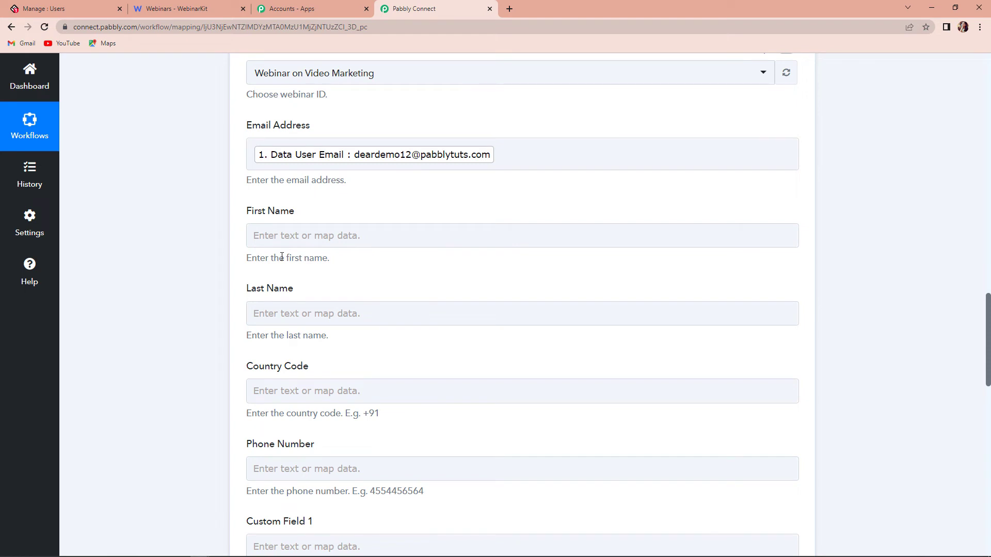
scroll(281, 257, "up", 10)
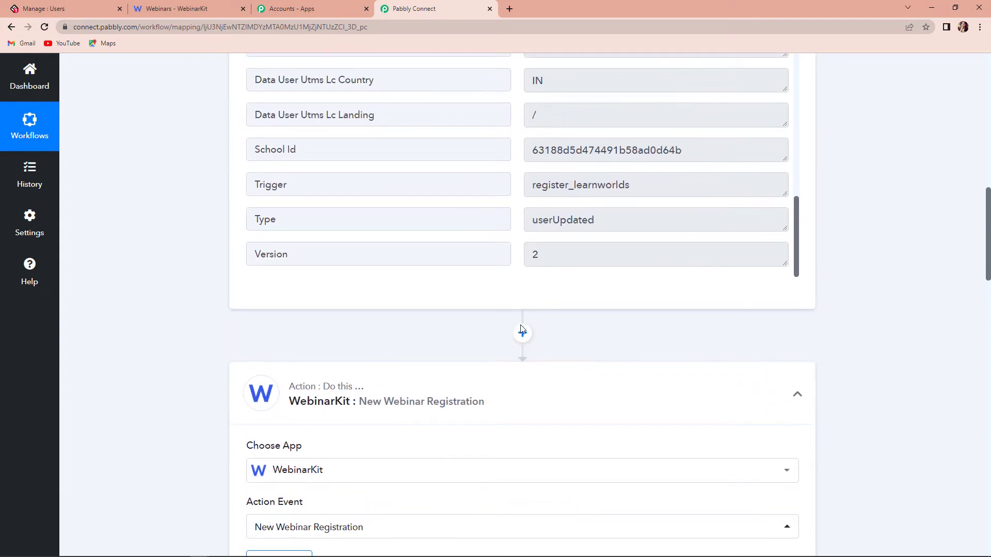
Step: Insert a Text Formatter step with the Split Text action event before WebinarKit and connect it
left_click(522, 332)
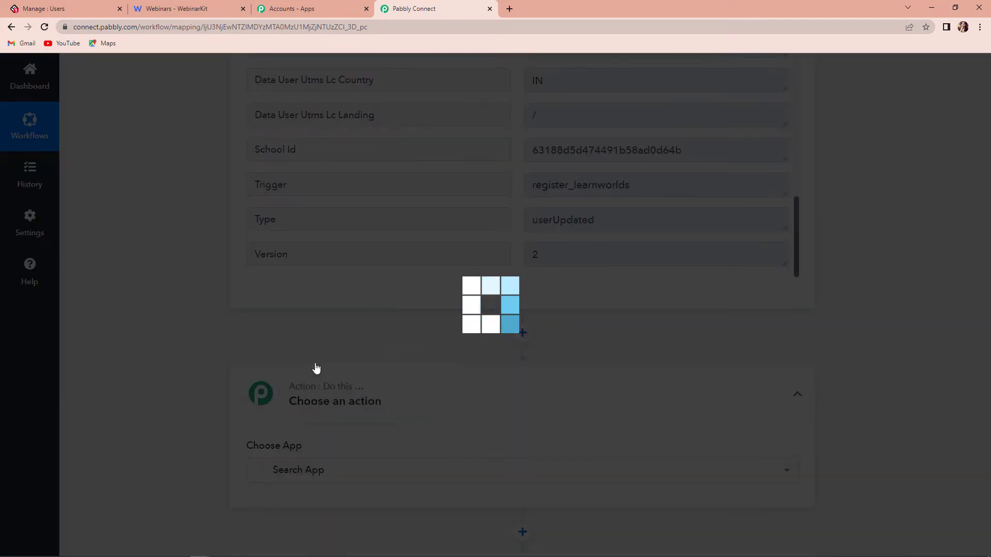
type("text")
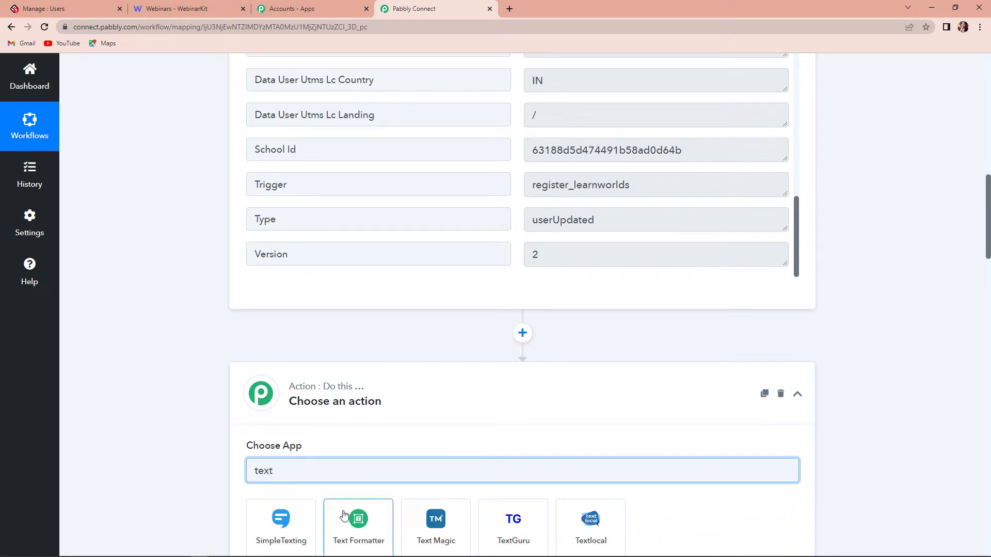
left_click(348, 516)
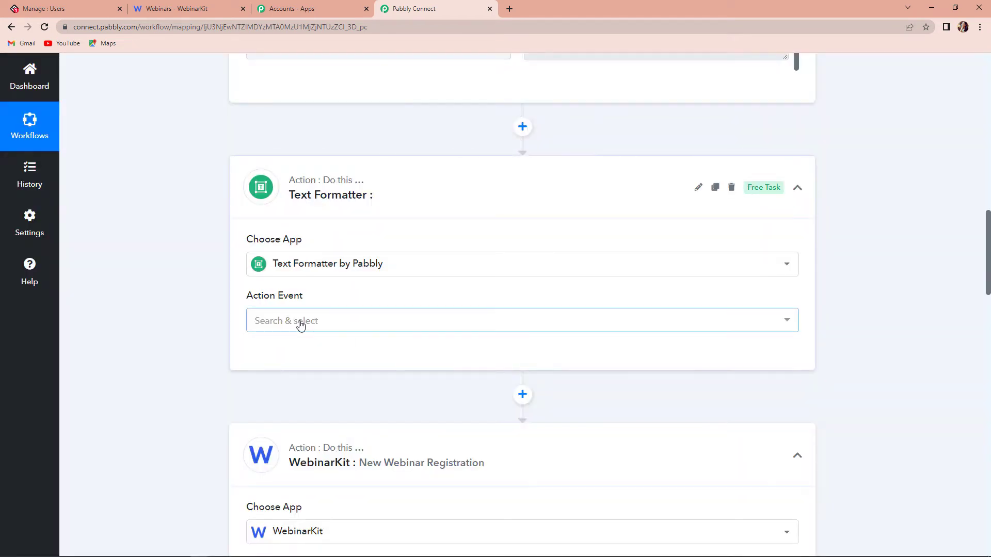
left_click(300, 322)
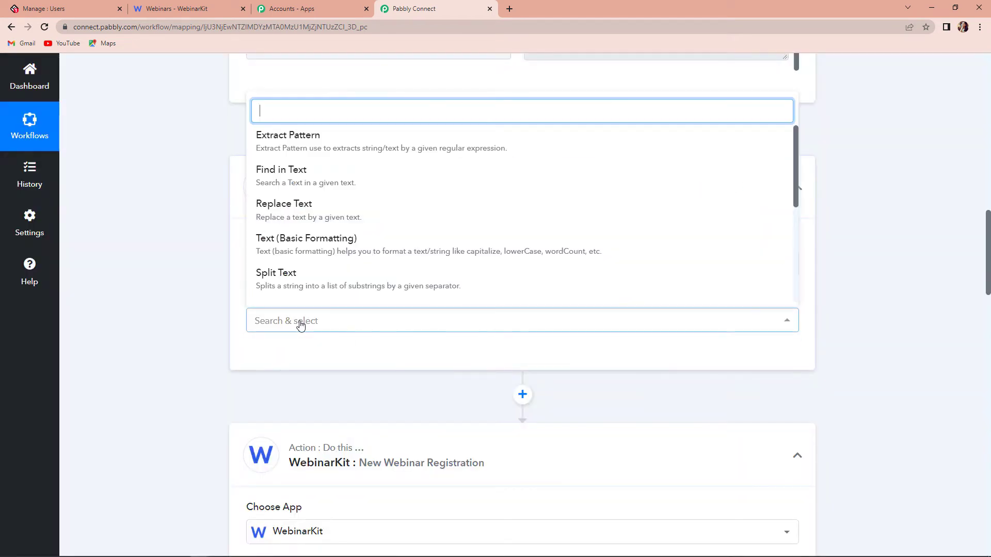
left_click(283, 279)
left_click(270, 356)
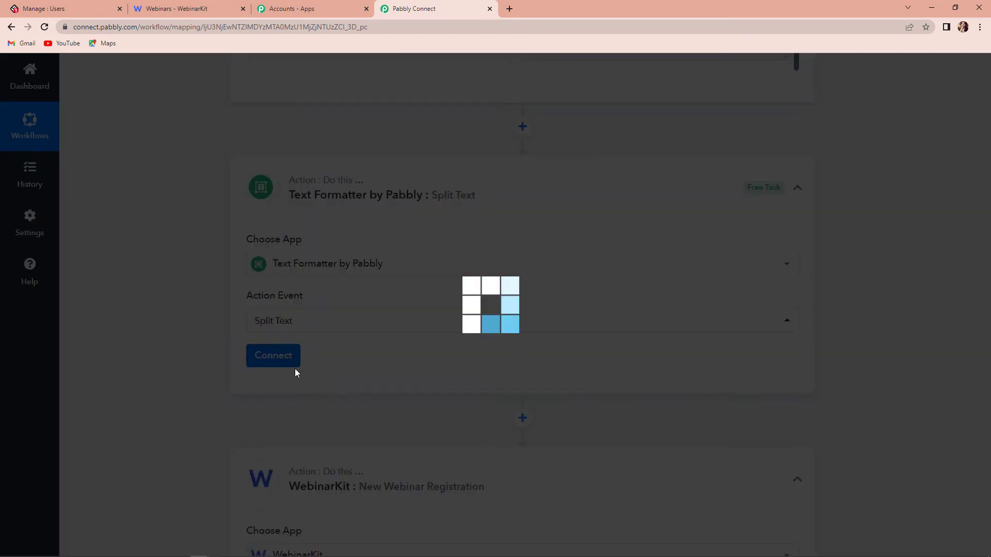
scroll(339, 364, "down", 4)
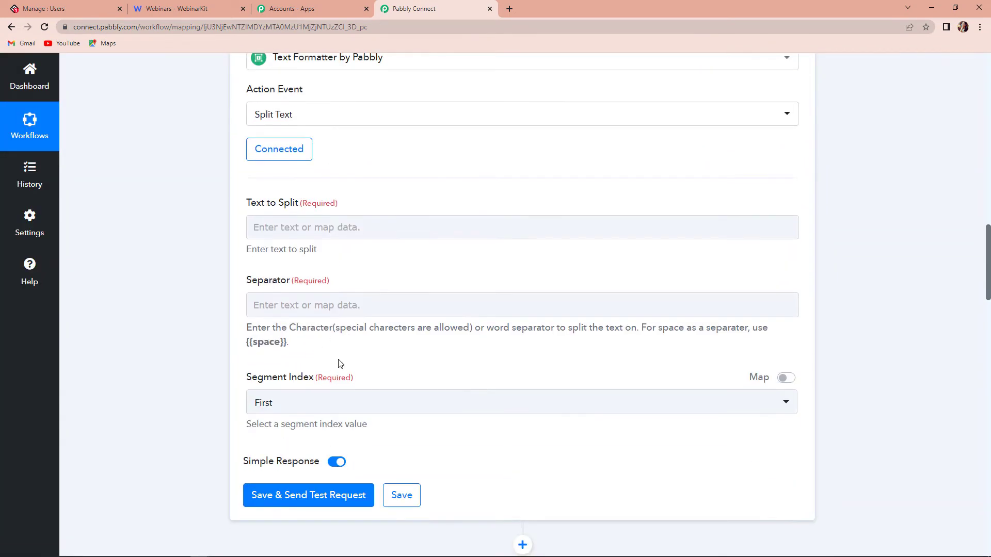
Step: Map LearnWorlds' Data User Username into the Text to Split field
left_click(315, 229)
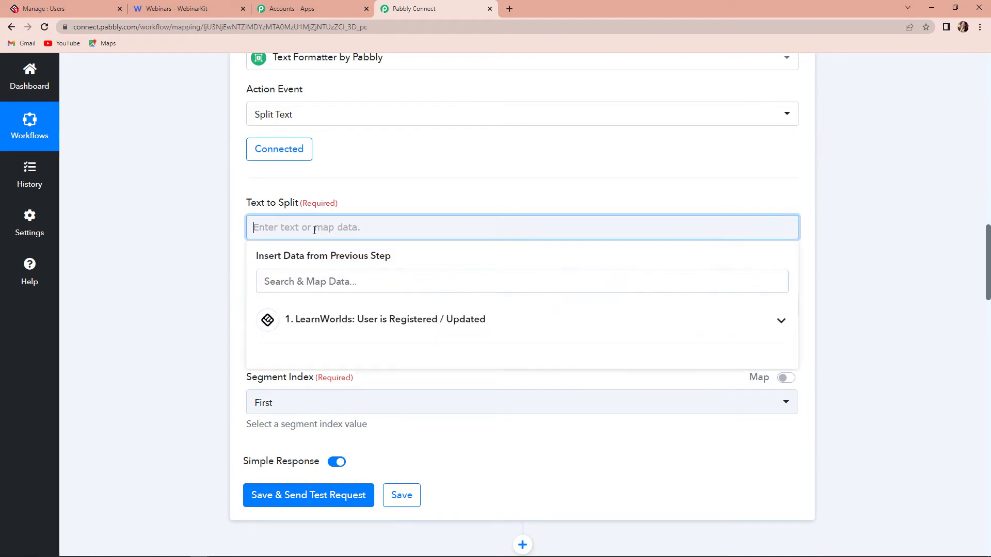
left_click(325, 321)
type("Nam")
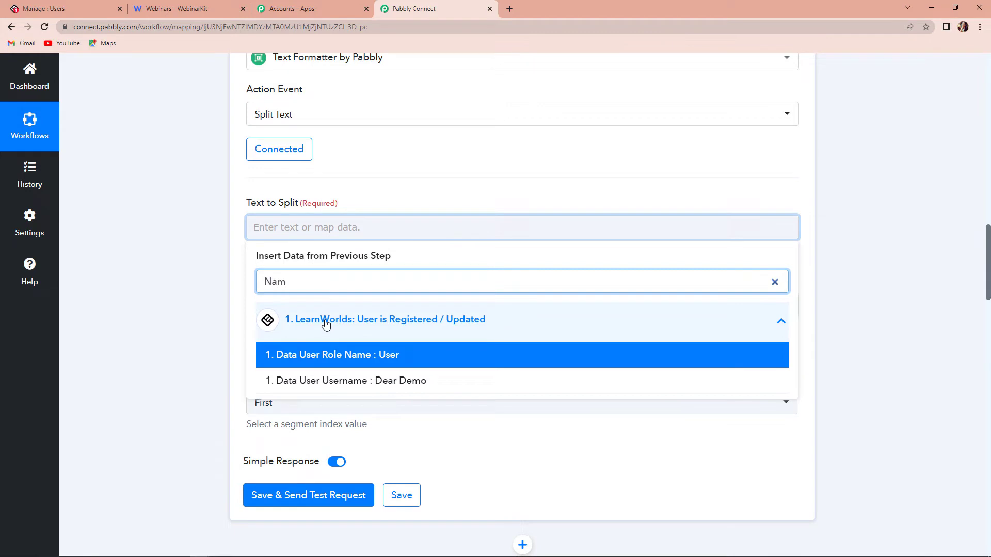
left_click(361, 380)
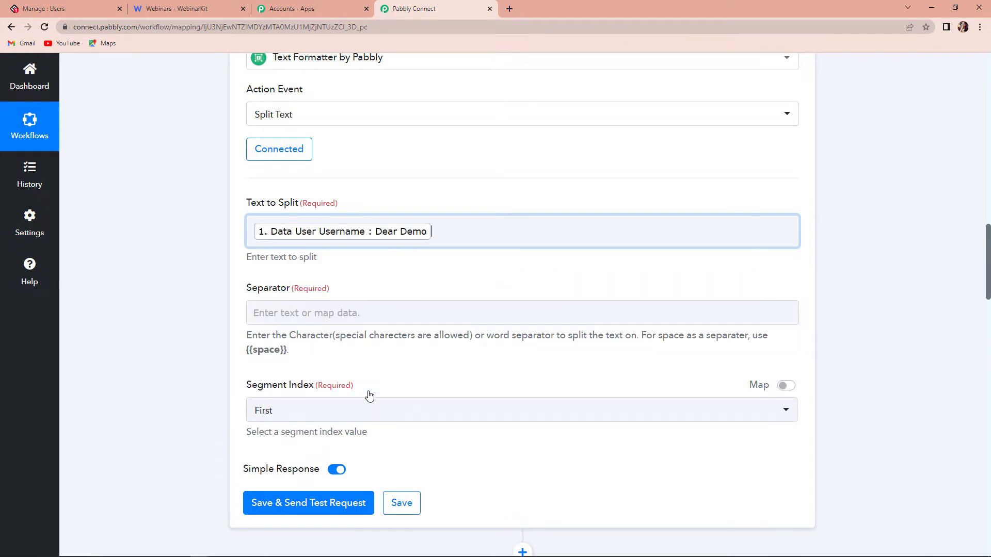
left_click(141, 184)
scroll(141, 184, "down", 3)
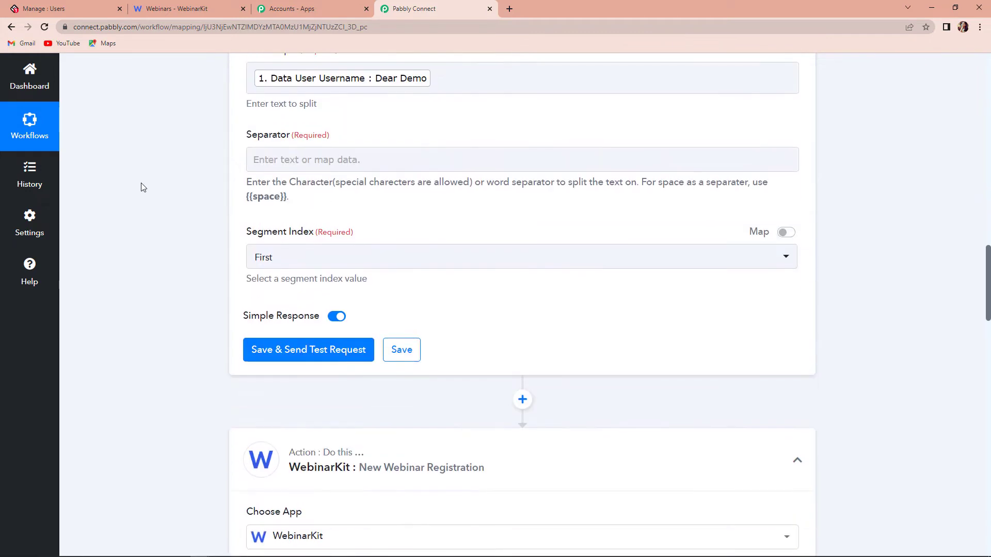
Step: Set the Separator to {{space}} and the Segment Index to All
left_click(280, 158)
left_click(400, 78)
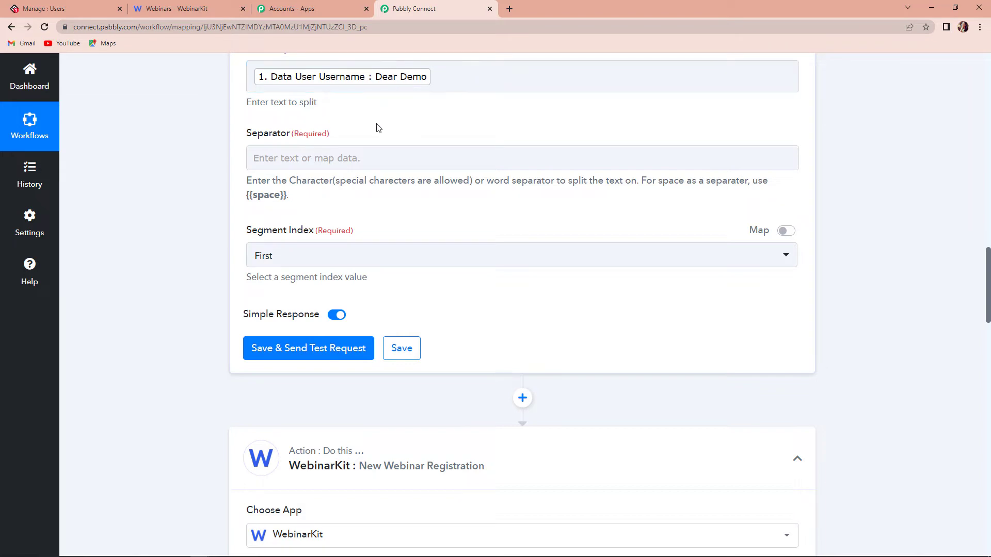
left_click(364, 159)
left_click(364, 159)
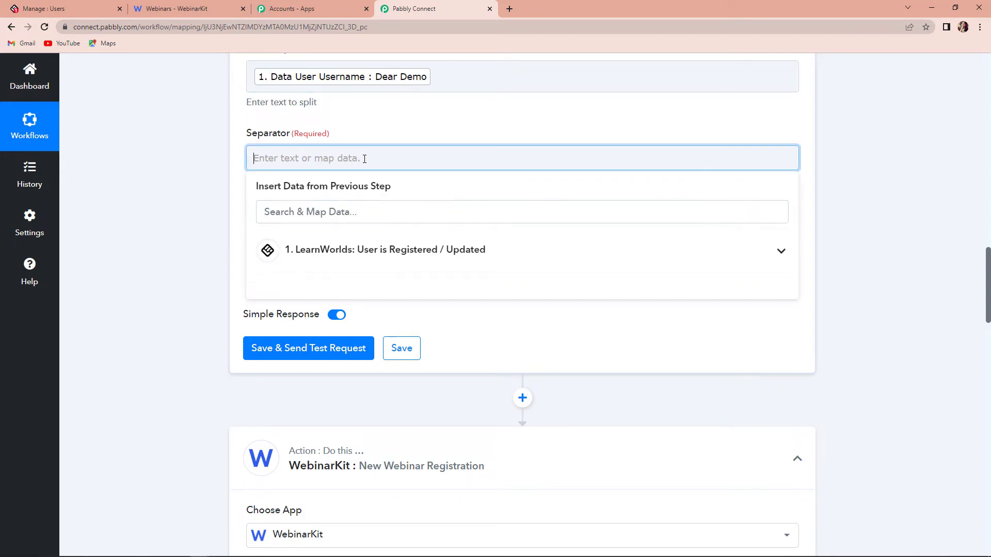
type("{{space}}")
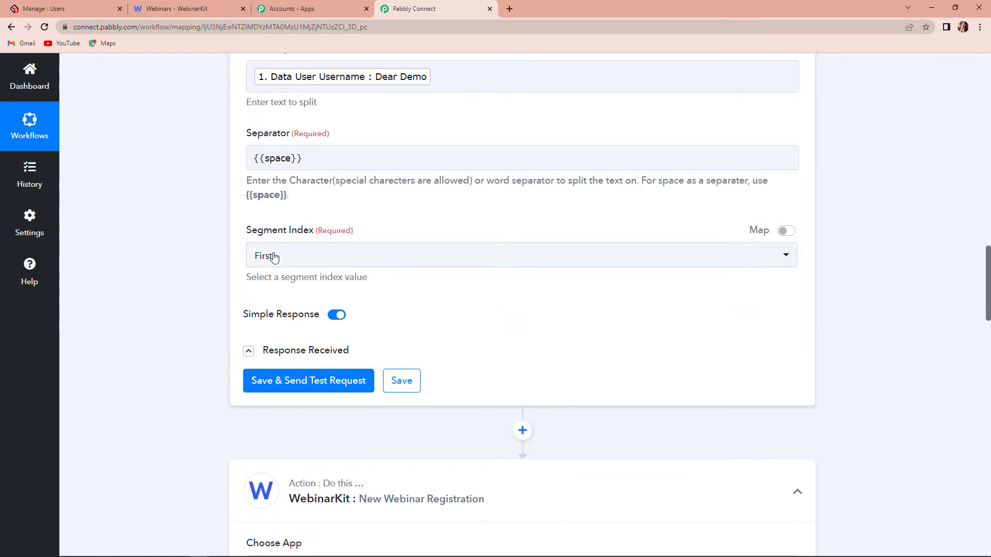
left_click(287, 257)
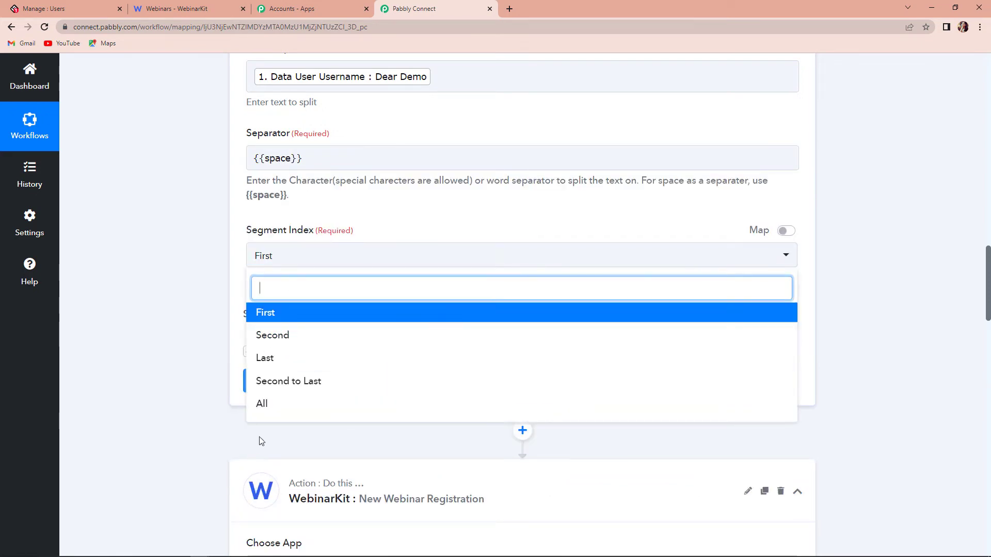
left_click(263, 405)
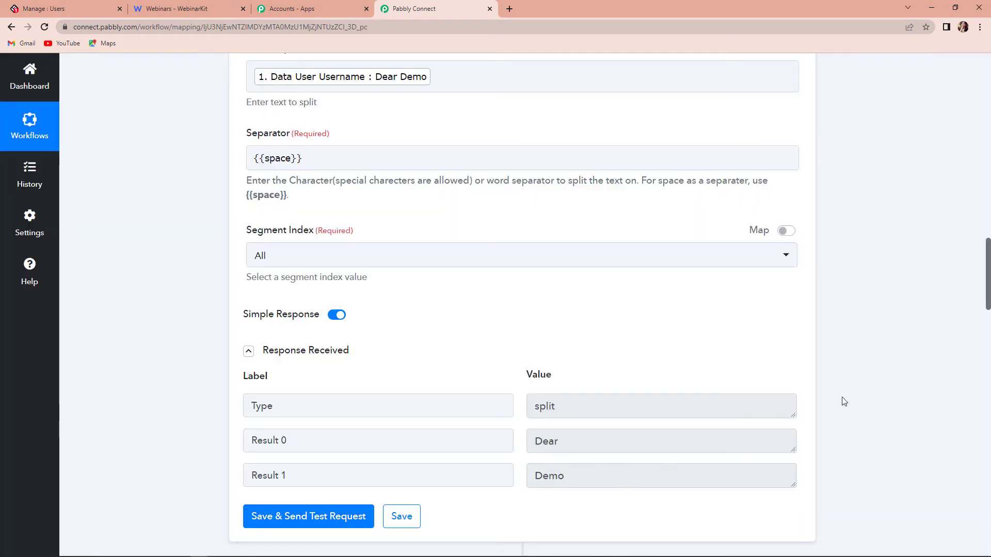
Step: Re-save the existing WebinarKit account connection
scroll(842, 401, "down", 13)
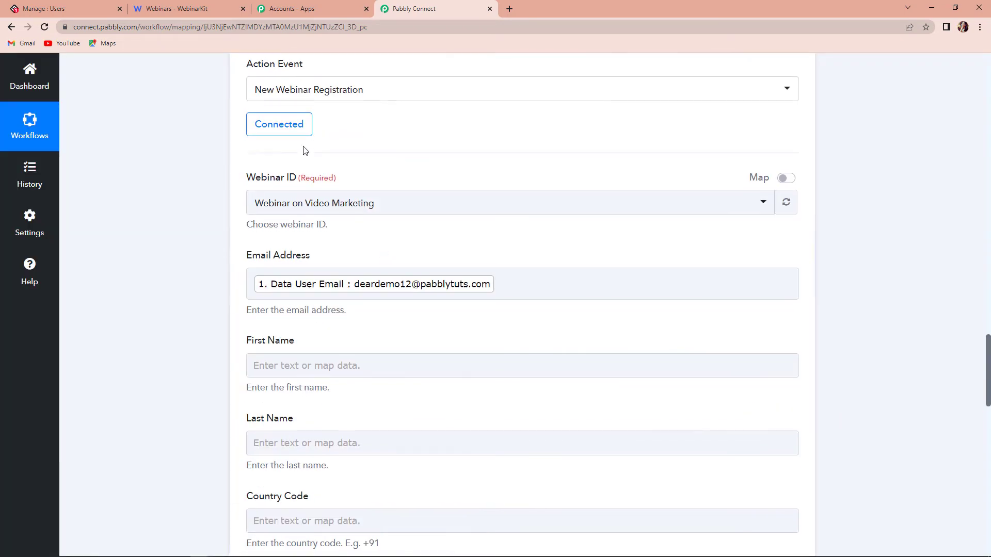
left_click(288, 132)
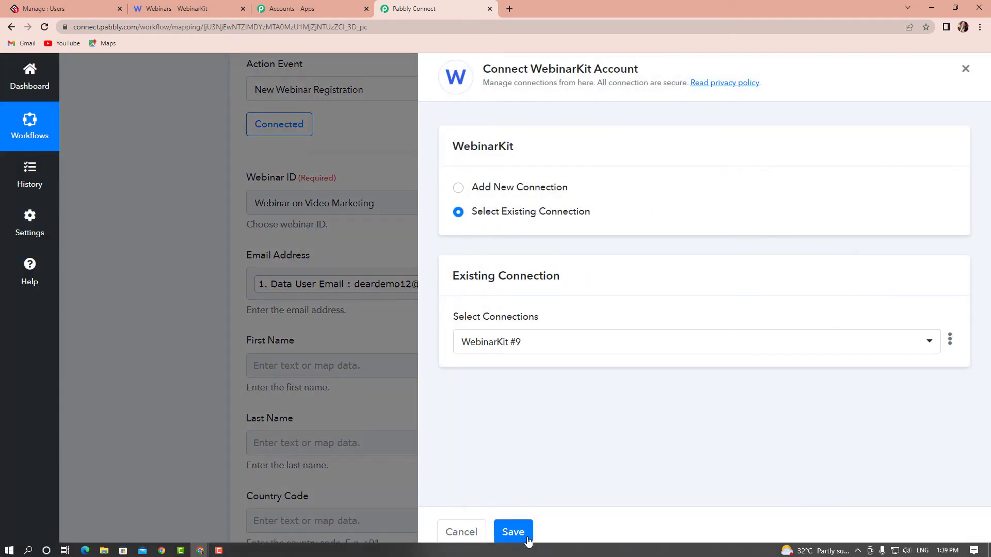
left_click(513, 532)
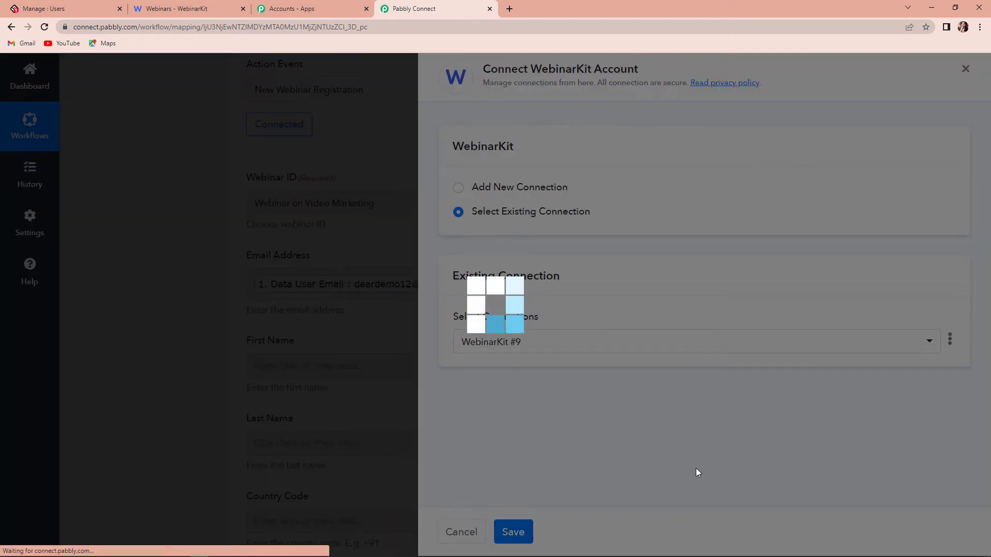
scroll(697, 473, "down", 4)
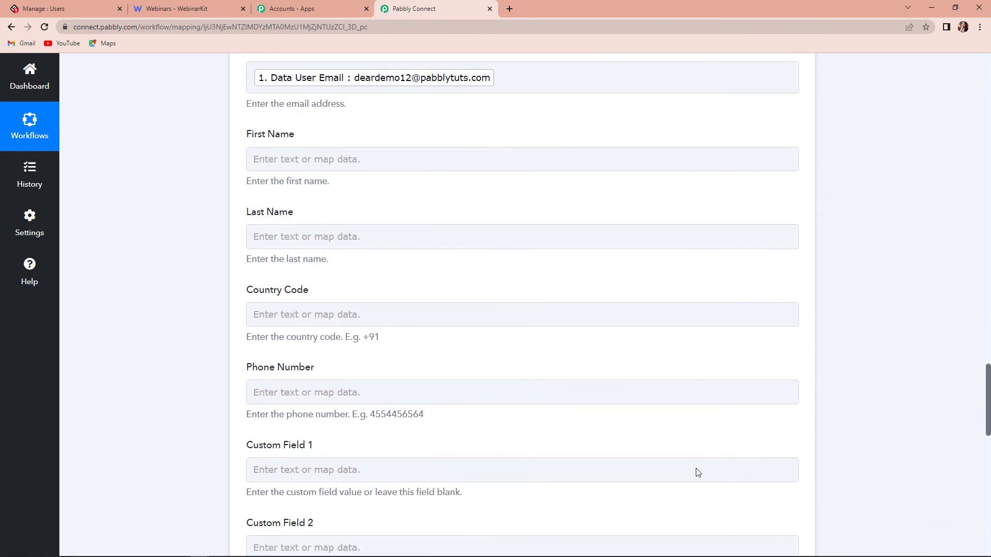
Step: Map Split Text Result 0 into First Name and Result 1 into Last Name
left_click(281, 162)
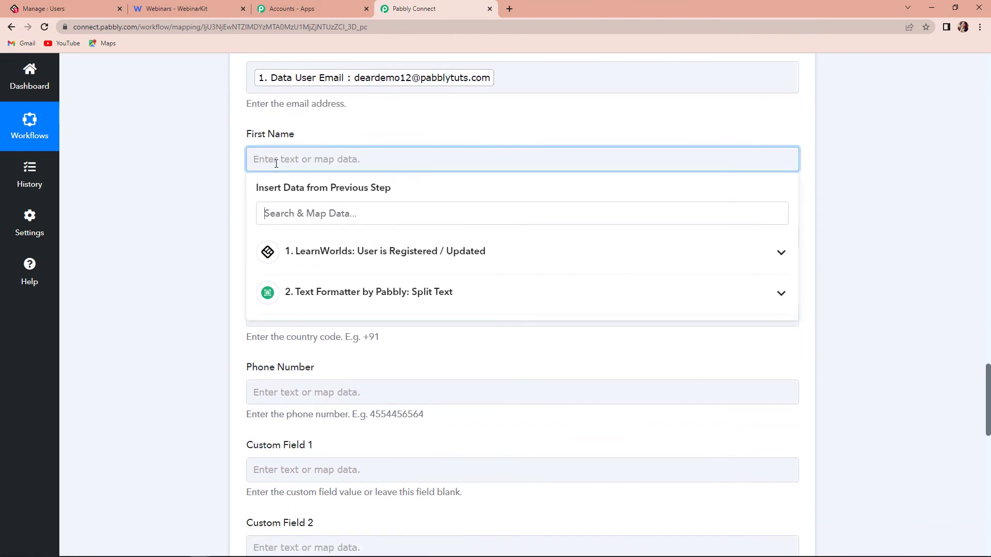
left_click(308, 297)
left_click(276, 356)
left_click(185, 283)
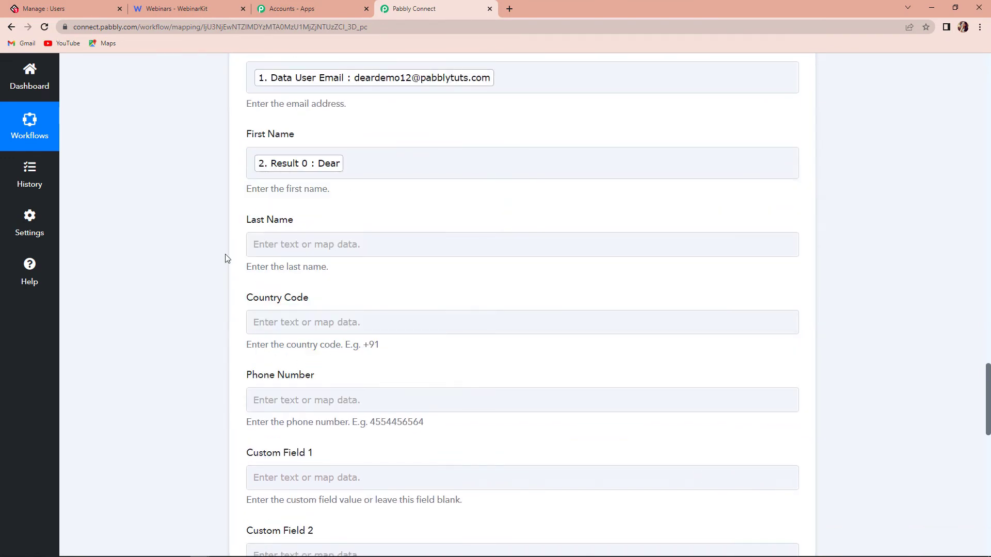
left_click(250, 247)
left_click(315, 377)
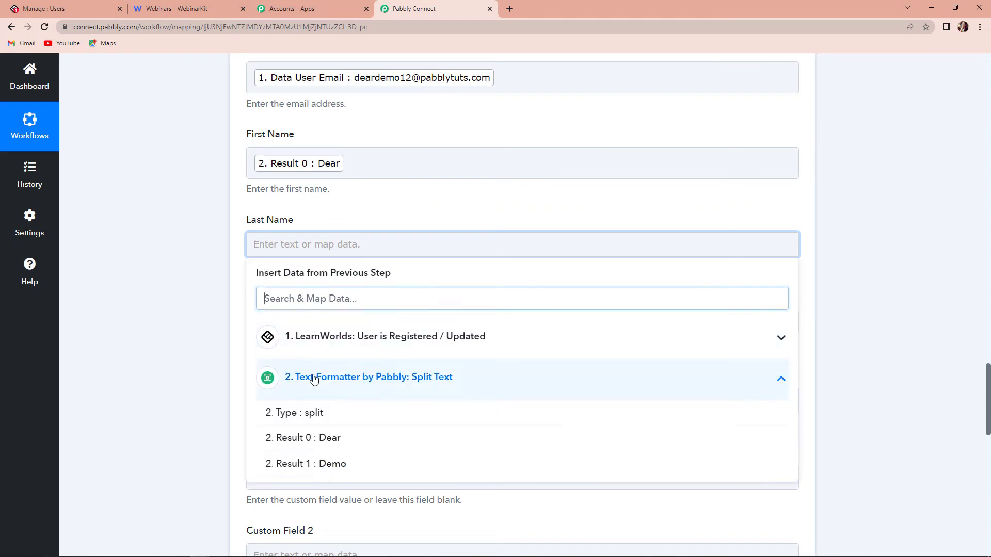
left_click(325, 464)
left_click(175, 405)
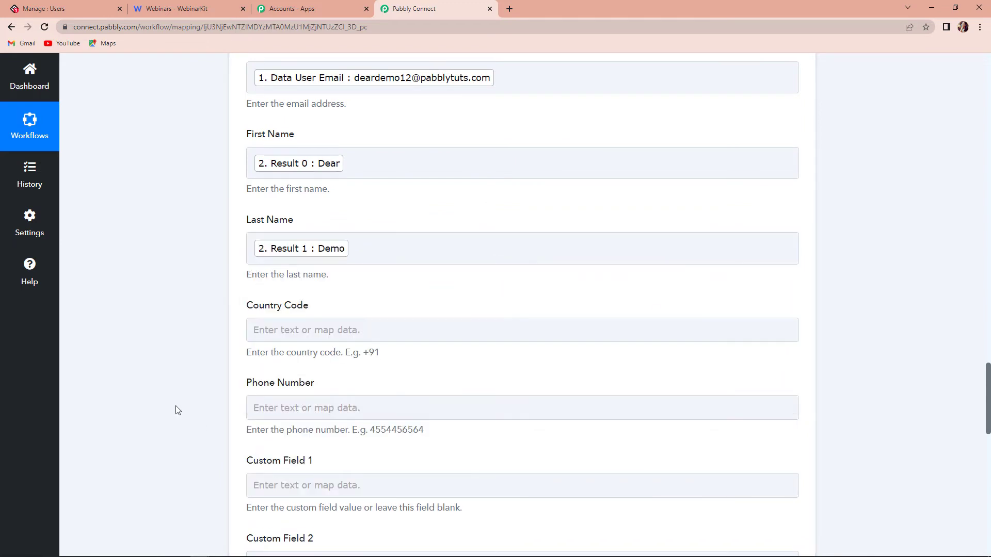
scroll(176, 407, "down", 3)
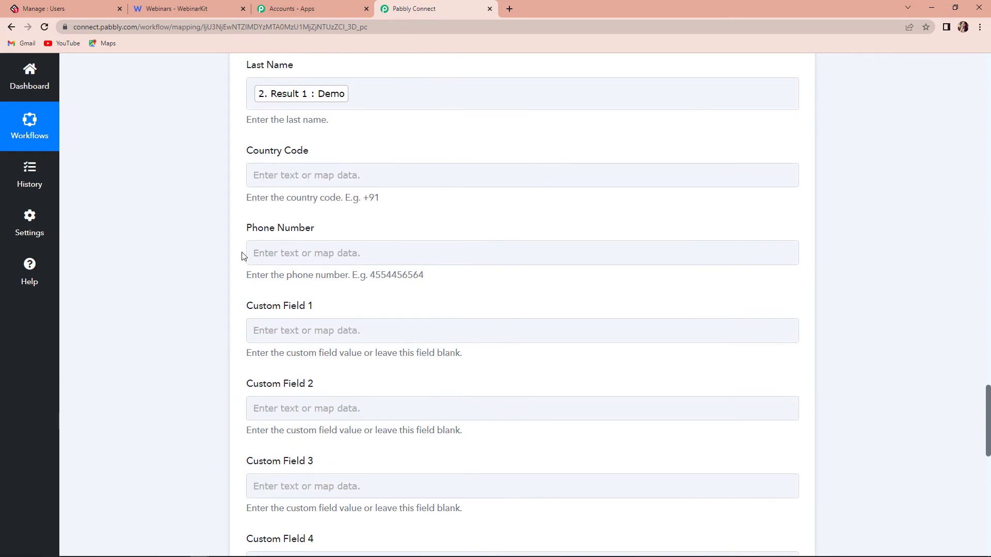
scroll(241, 257, "down", 4)
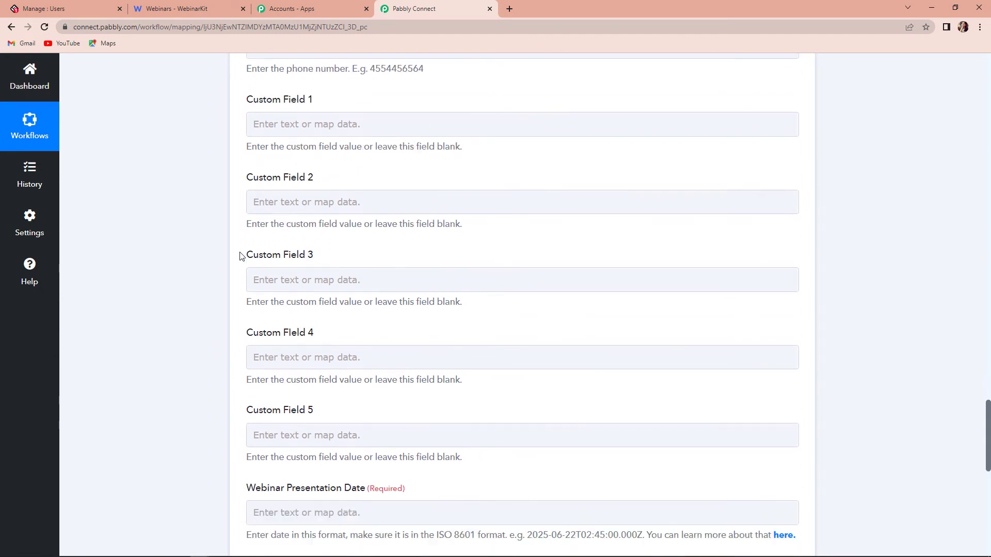
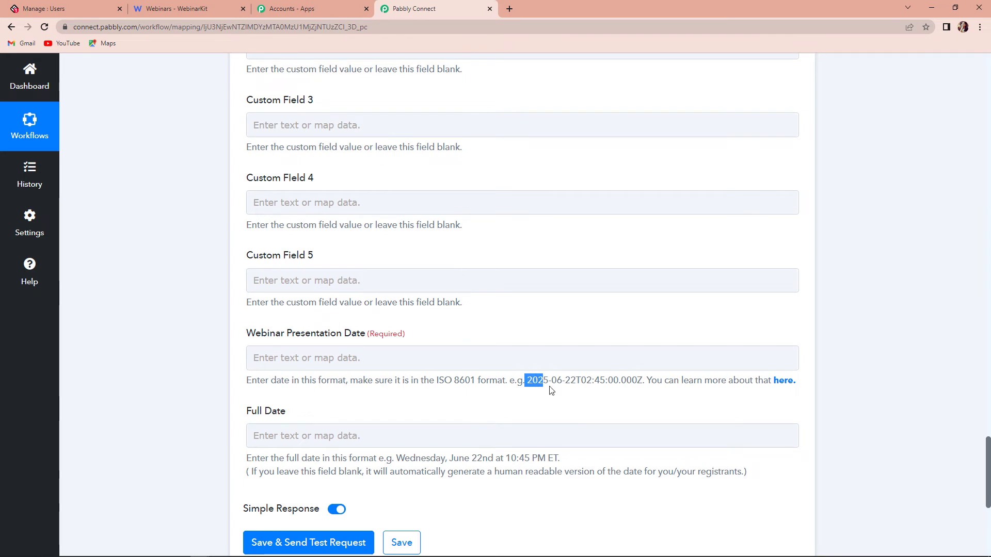
Step: Copy the example ISO date from the hint into Webinar Presentation Date
right_click(627, 378)
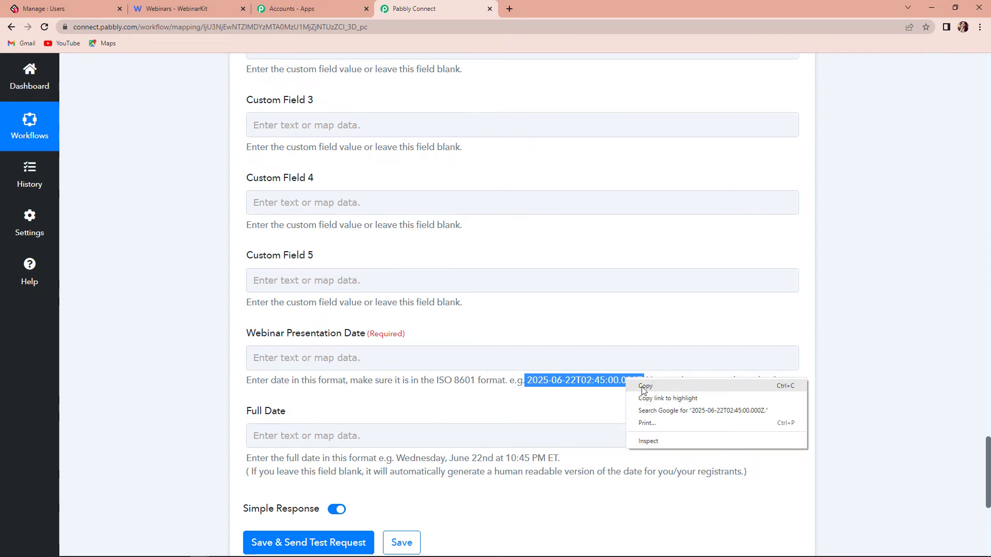
left_click(642, 387)
left_click(544, 359)
right_click(499, 357)
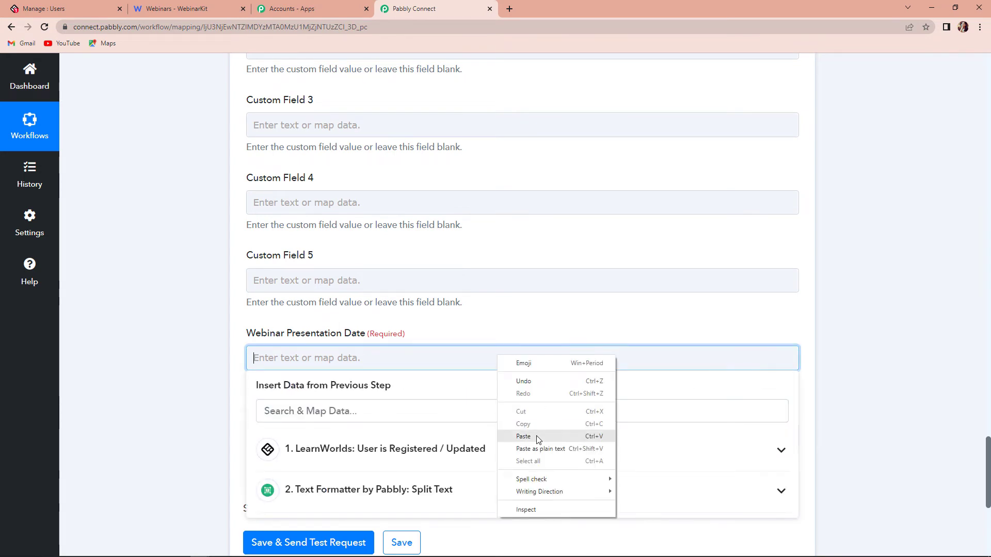
left_click(541, 436)
Step: Edit the pasted date to 2022-09-11T12:00:00.000Z
left_click(274, 357)
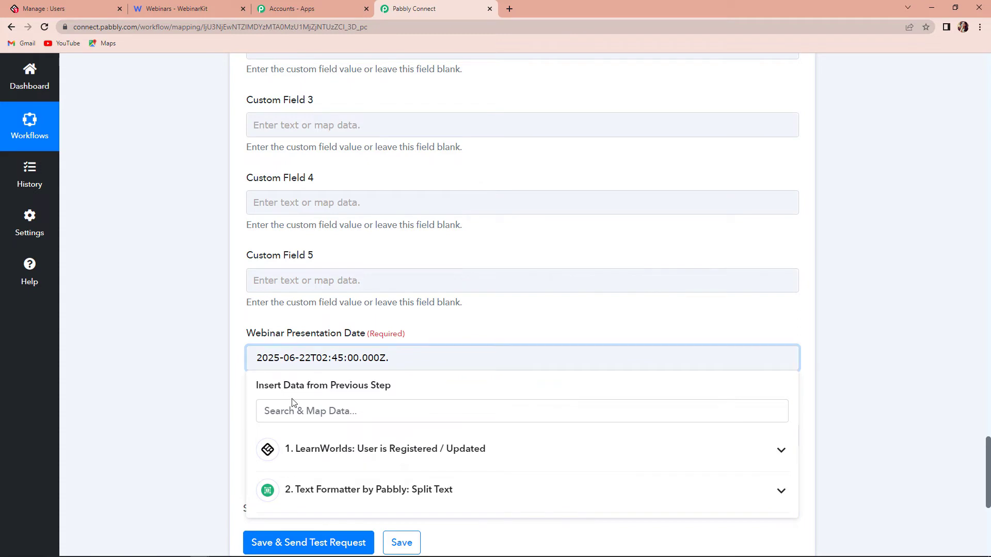
key("Delete")
type("2")
left_click(289, 369)
key("Delete")
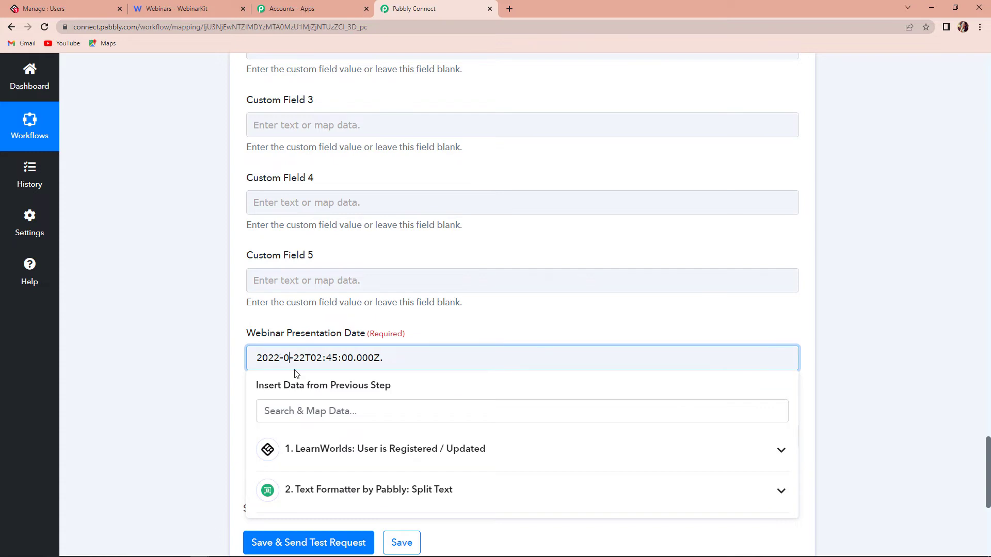
type("9")
left_click(298, 358)
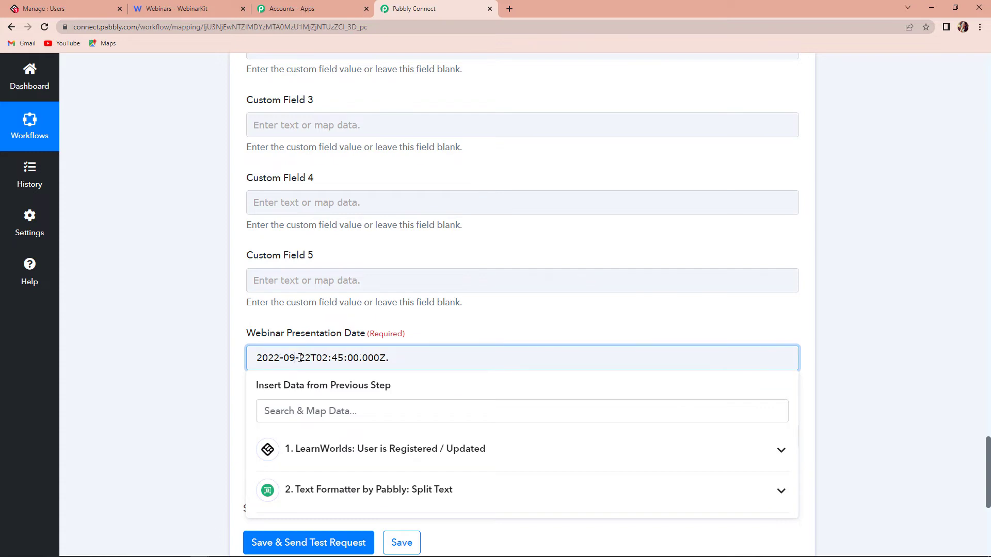
key("Delete")
key("Delete")
type("11")
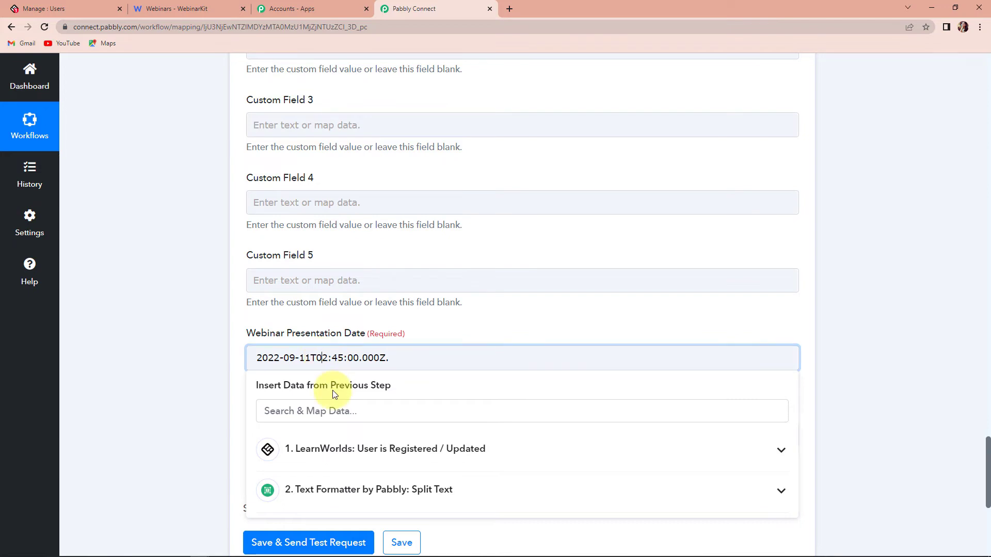
key("Right")
key("Delete")
key("Delete")
type("12")
key("Right")
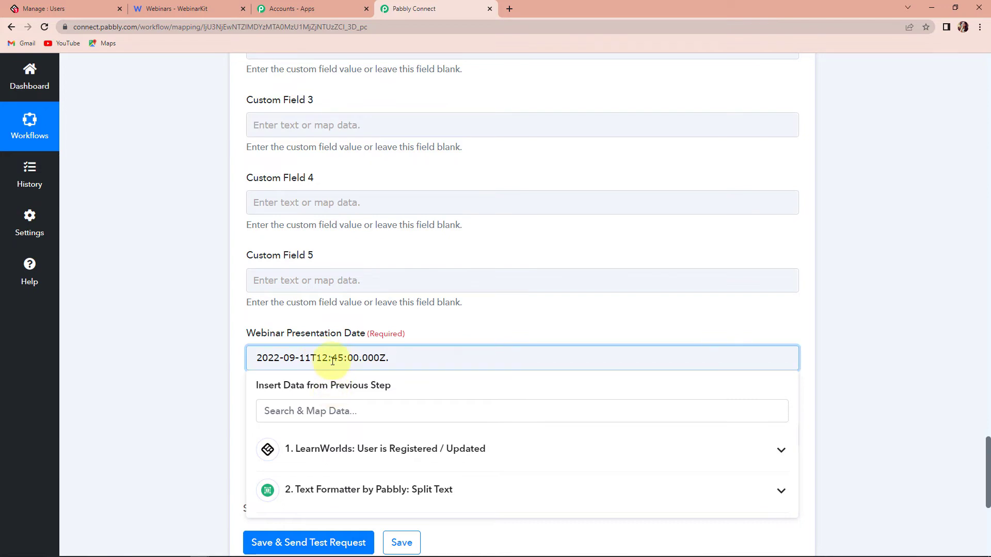
key("Delete")
key("Delete")
type("00")
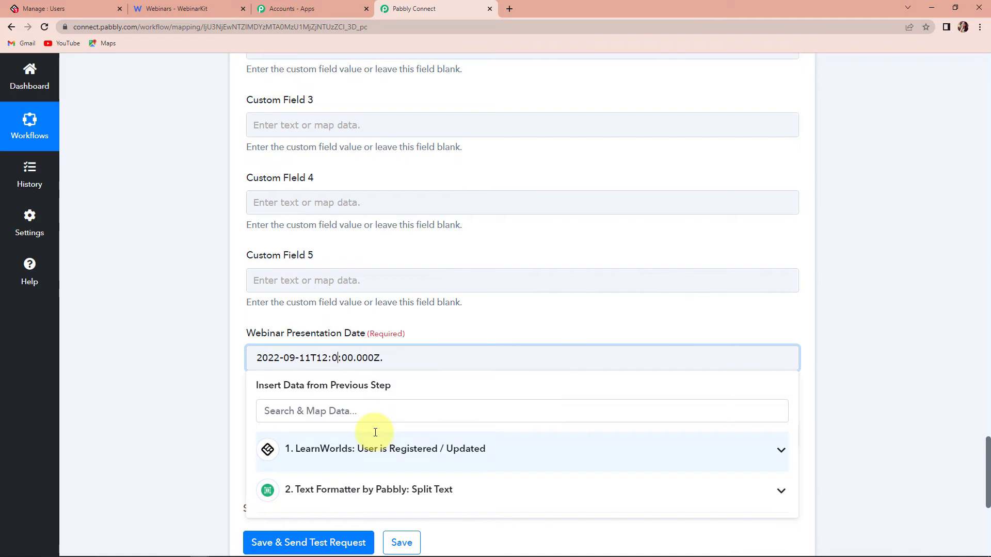
left_click(177, 380)
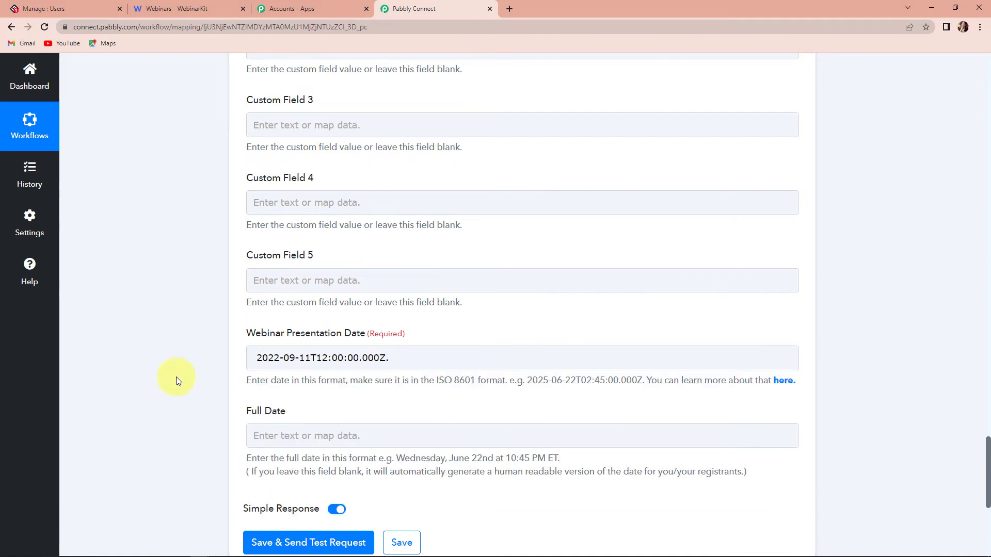
Step: Copy the example full date from the hint into the Full Date field
scroll(177, 380, "down", 3)
left_click(308, 285)
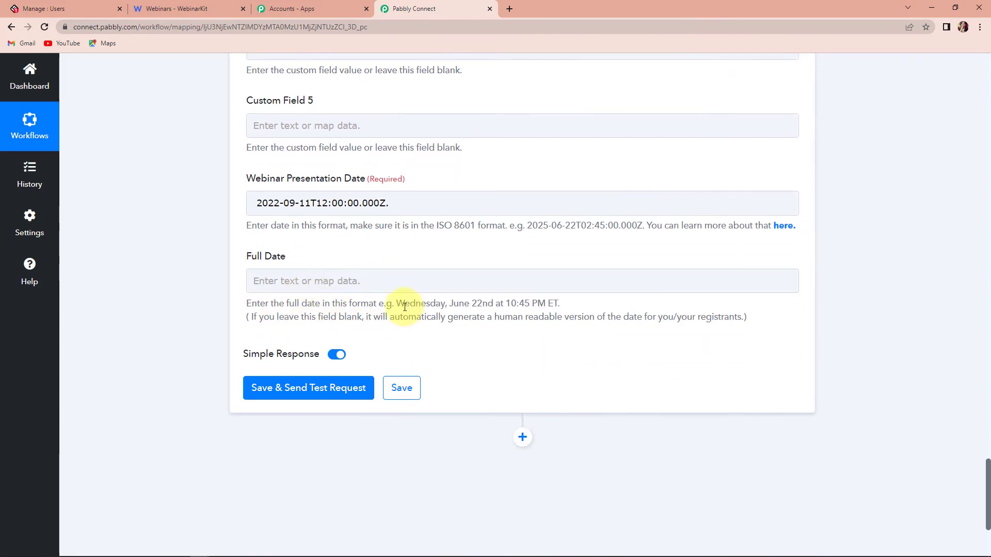
left_click_drag(396, 305, 560, 306)
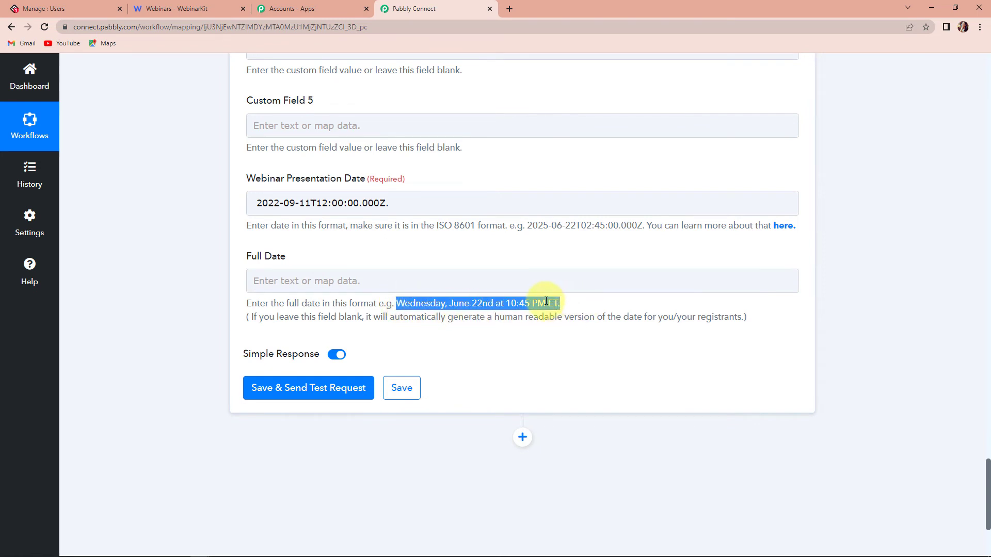
right_click(548, 306)
left_click(564, 311)
left_click(440, 284)
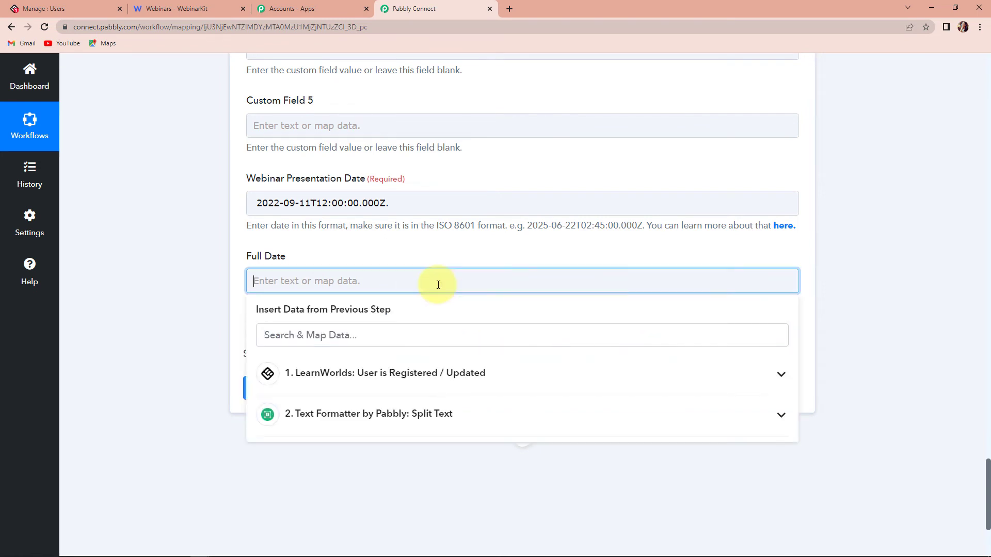
type("v")
key("BackSpace")
right_click(438, 284)
left_click(462, 366)
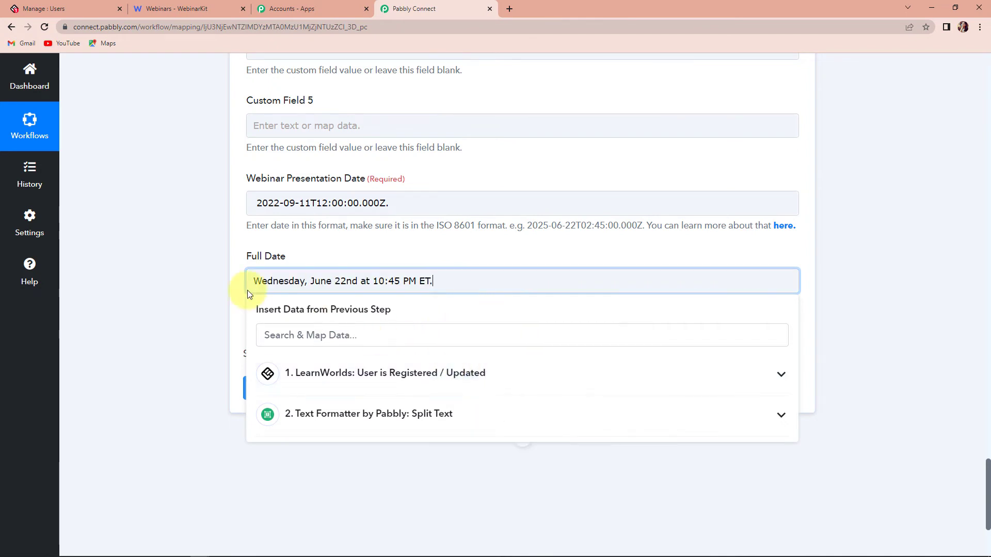
Step: Change the weekday to Sunday and the month to September in Full Date
double_click(288, 287)
type("Sunday")
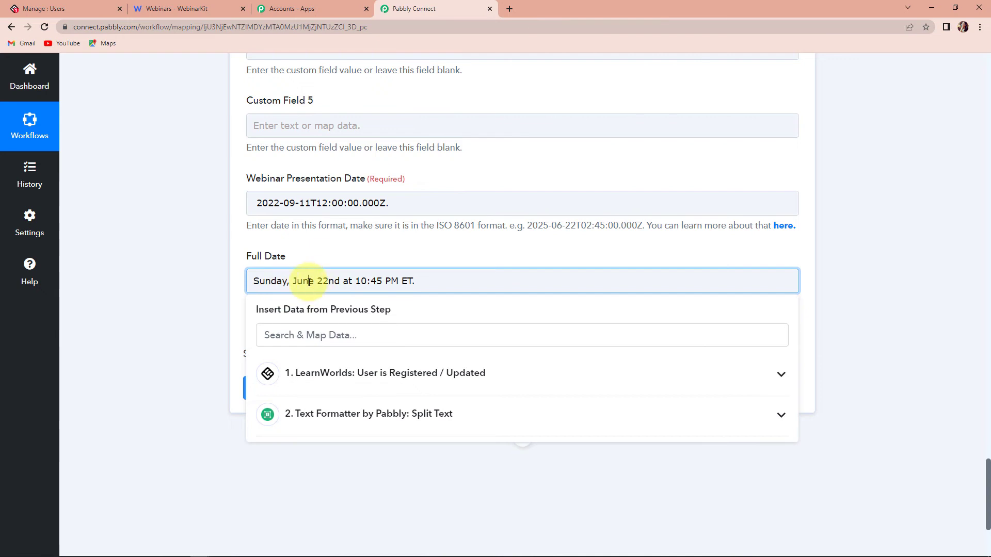
double_click(308, 281)
type("Sep")
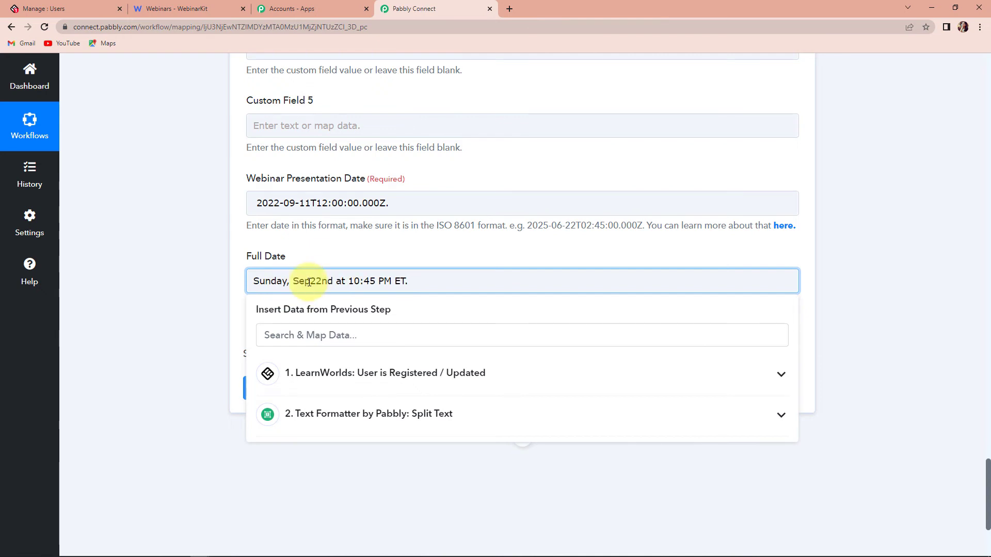
type("tember")
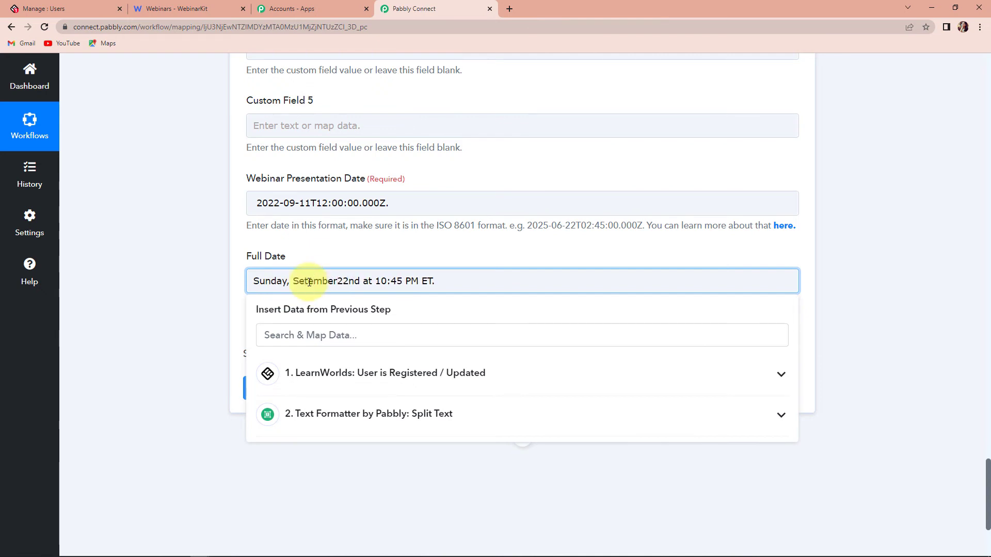
left_click(308, 282)
type("p")
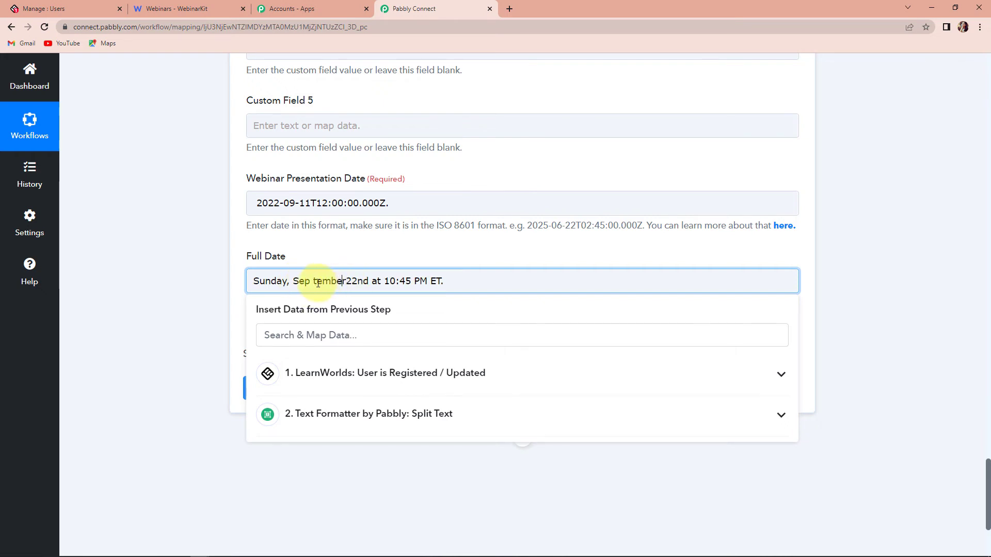
key("BackSpace")
Step: Change the day to 11th and the time to 12:00 in Full Date
left_click(343, 281)
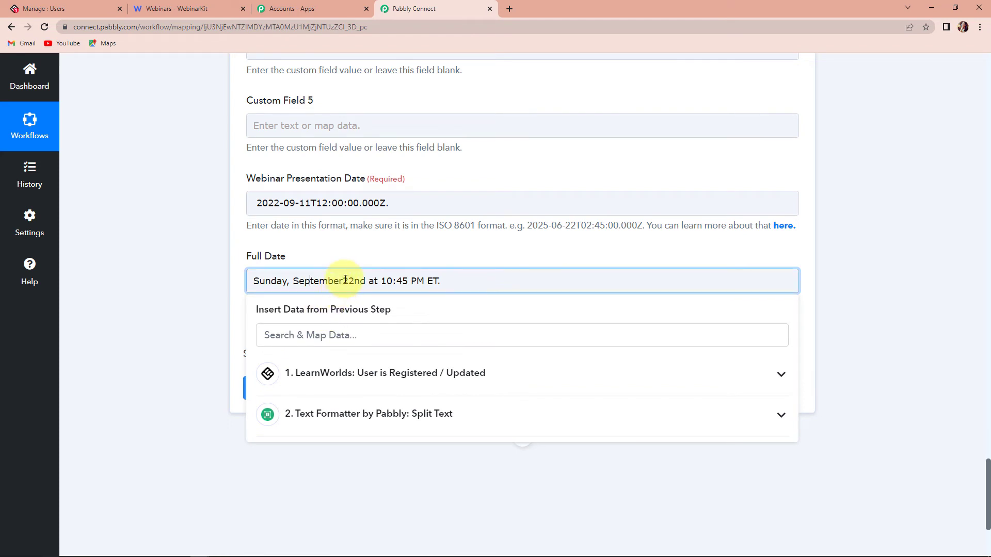
key("Delete")
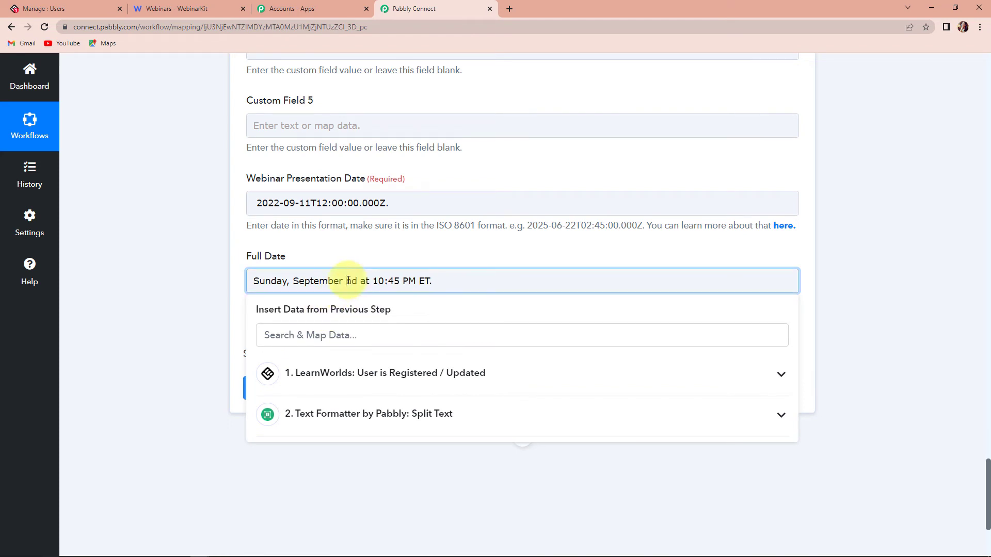
key("Delete")
type("11")
key("Delete")
key("Delete")
type("th")
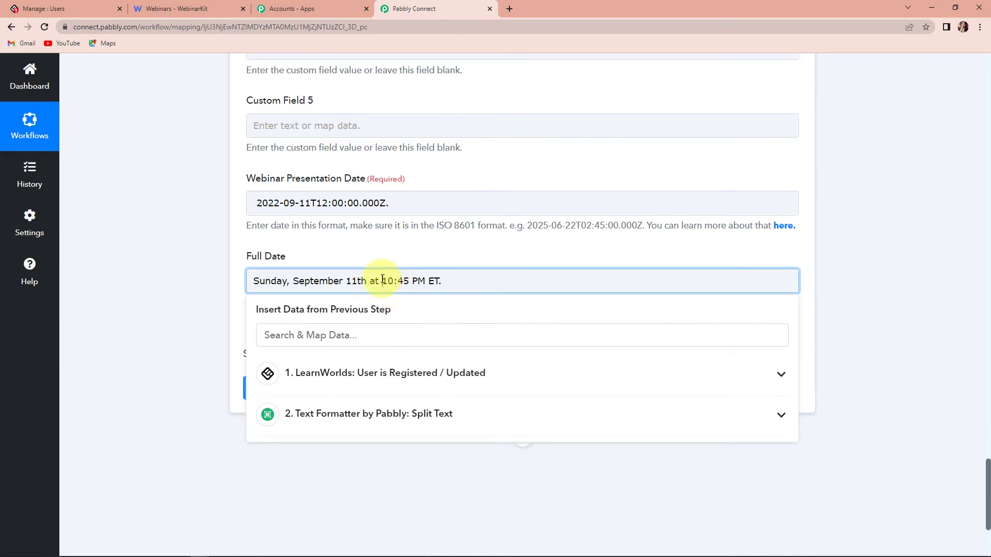
key("Delete")
key("Delete")
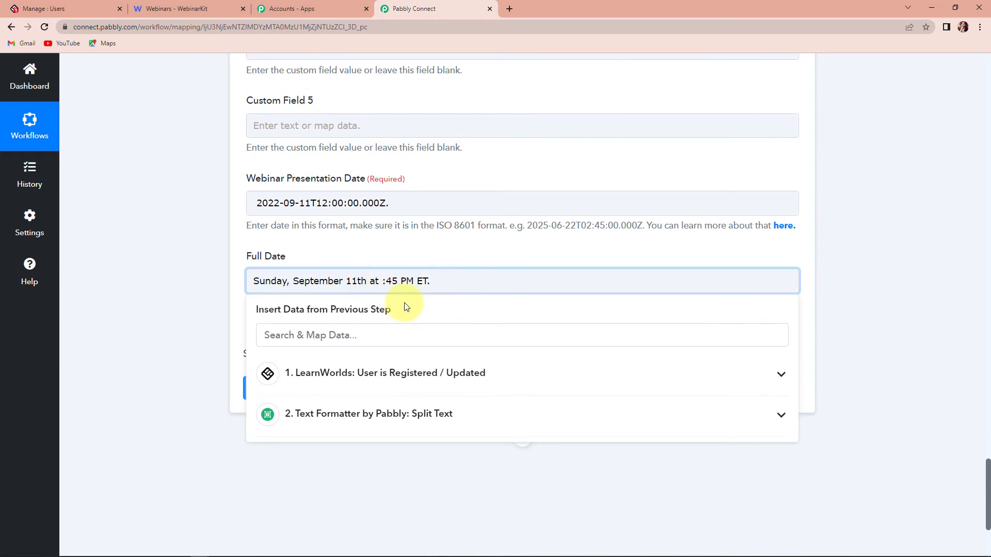
type("12")
key("Right")
key("Delete")
key("Delete")
type("00")
left_click(204, 286)
Step: Save the WebinarKit step, confirm the test response is OK, and view the WebinarKit webinars list
left_click(282, 393)
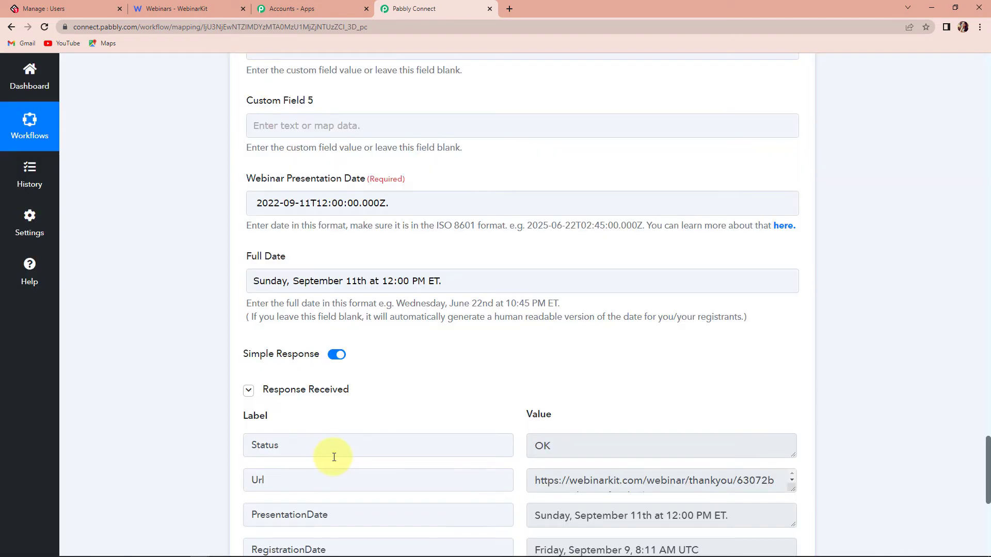
scroll(879, 397, "down", 4)
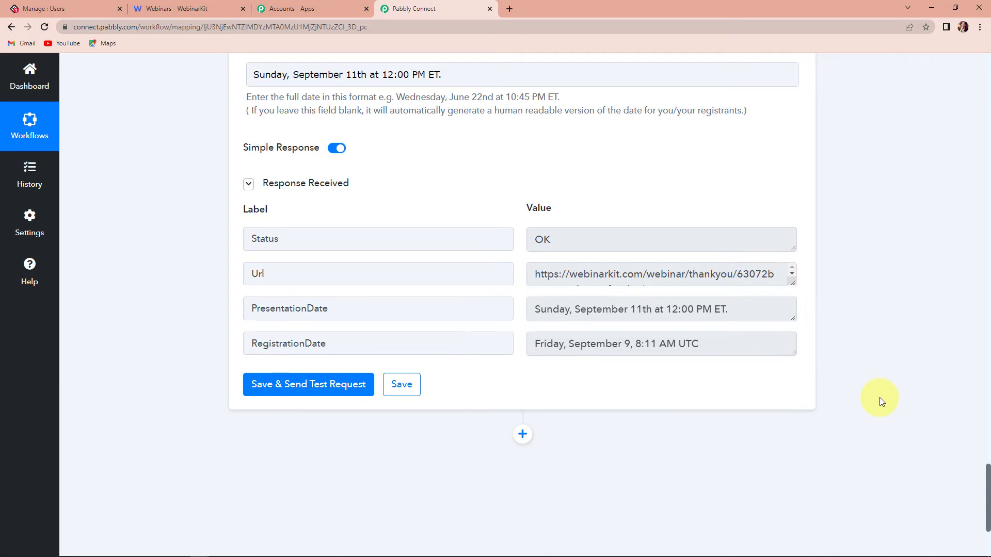
left_click(193, 7)
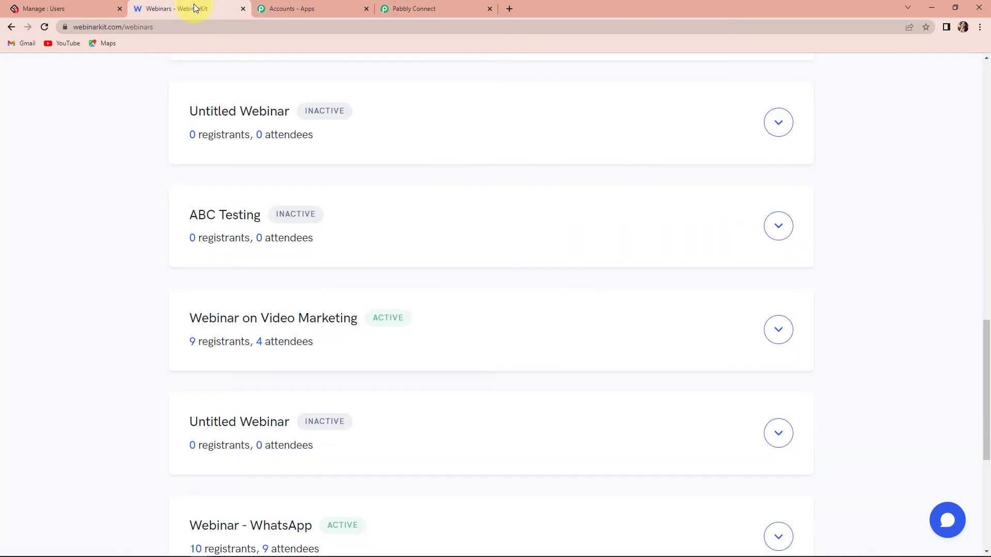
left_click(780, 335)
left_click(778, 408)
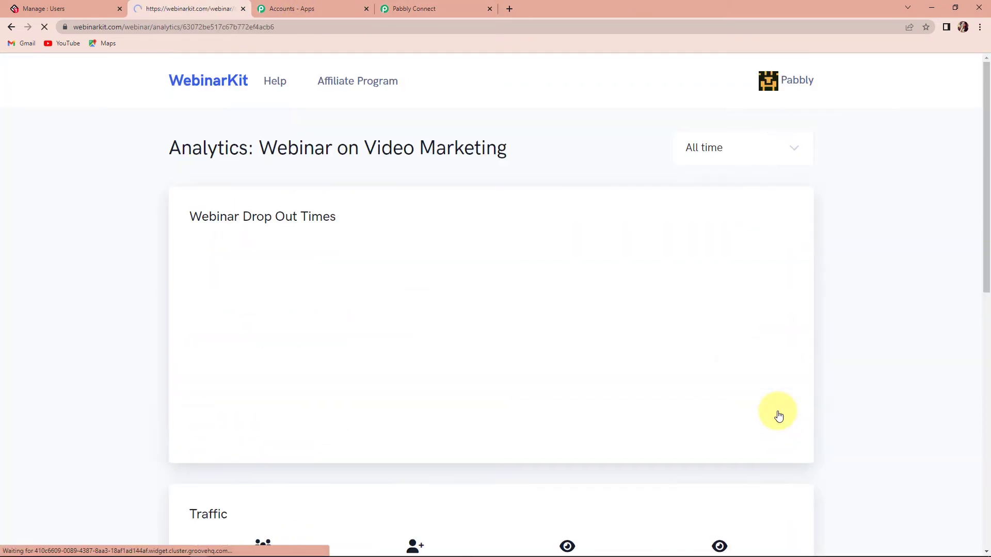
scroll(674, 320, "down", 20)
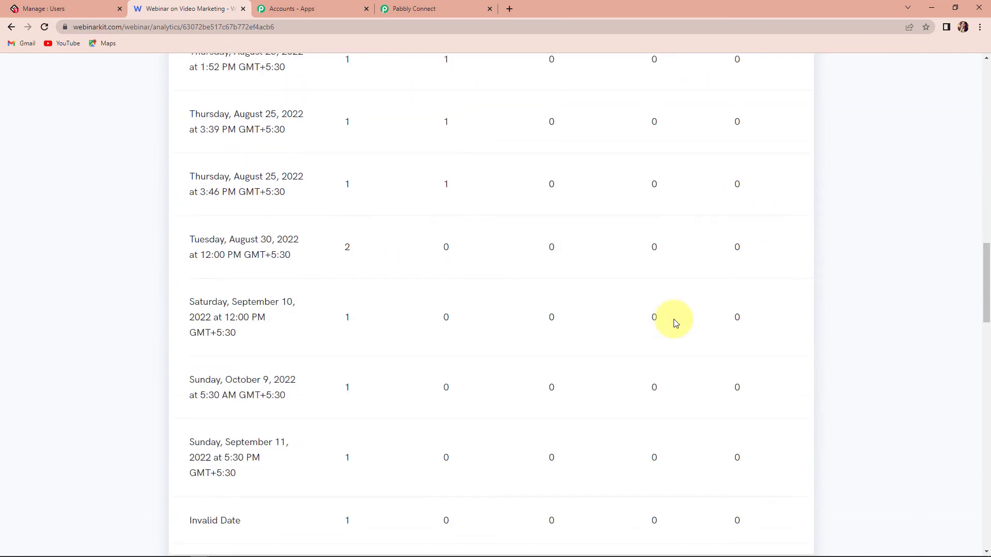
scroll(673, 319, "up", 8)
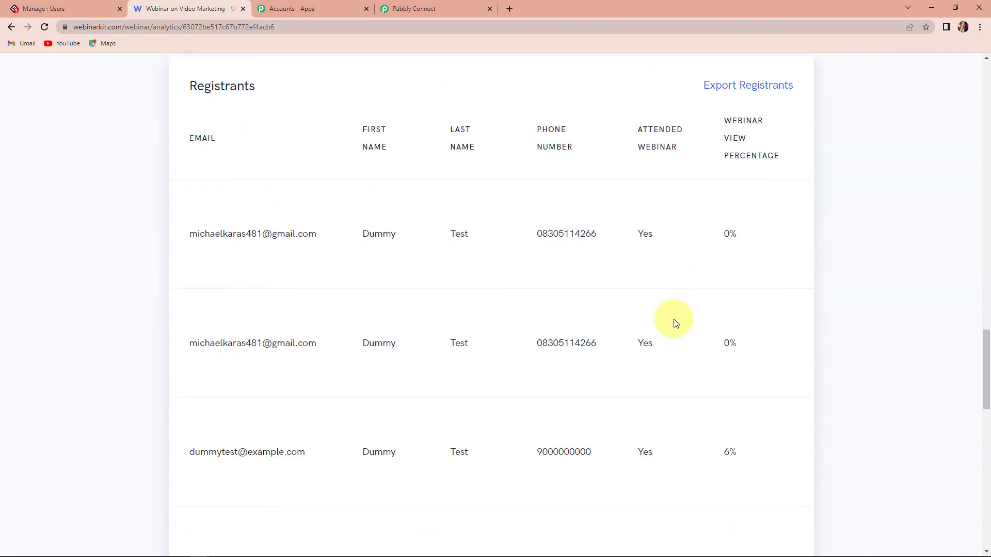
scroll(354, 322, "down", 10)
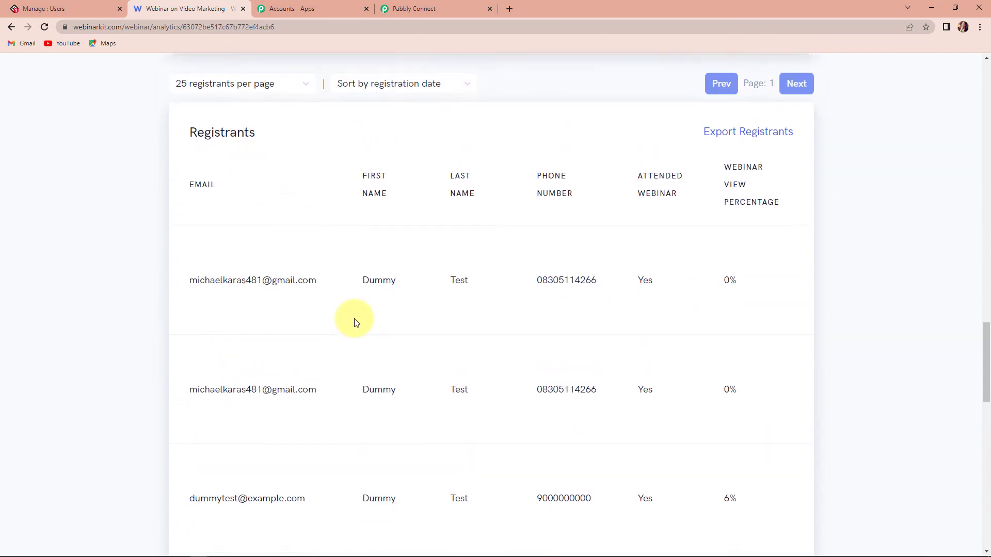
scroll(354, 322, "down", 3)
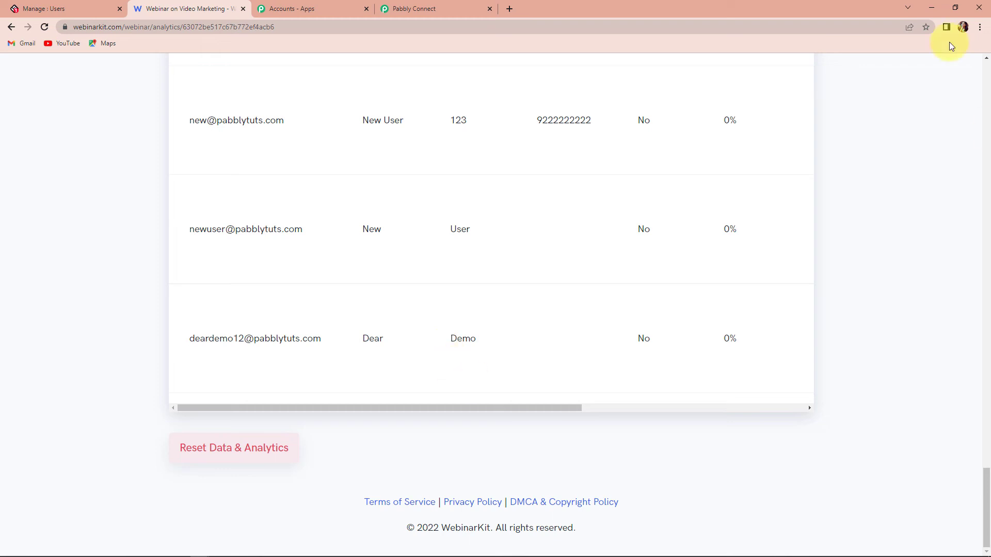
Step: Sign the current student out of the LearnWorlds school and bring up the free registration form
left_click(70, 5)
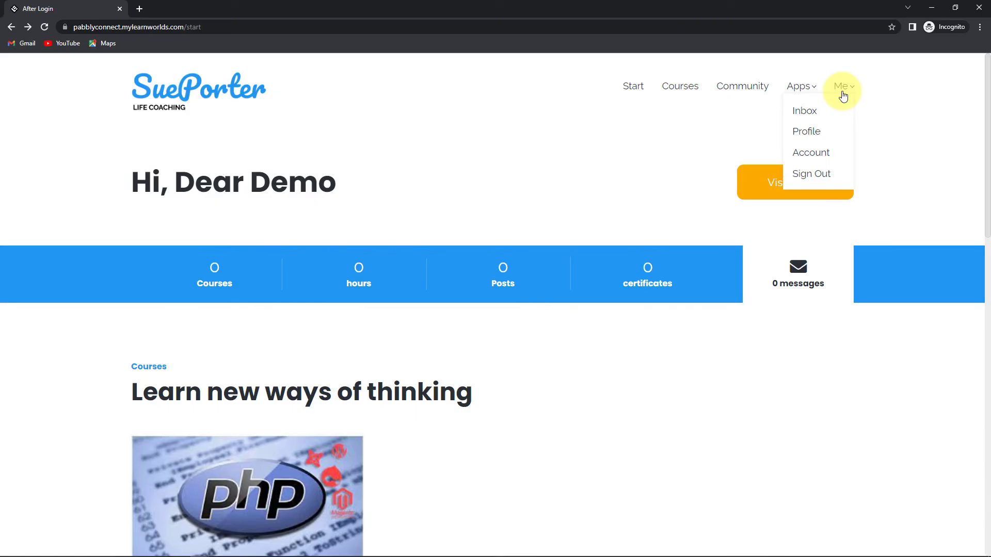
left_click(812, 183)
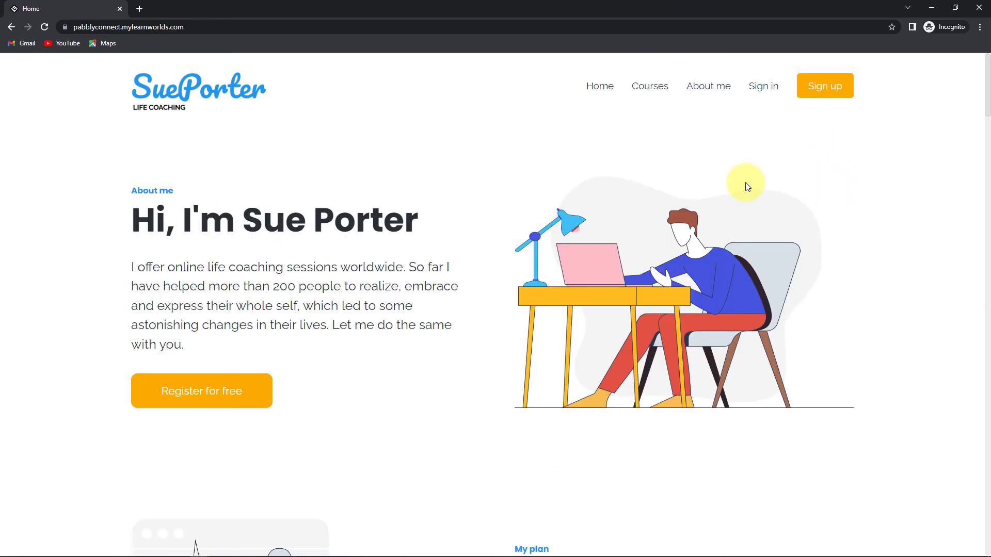
left_click(198, 395)
Step: Sign up a new test student with a name, e-mail, password and mobile number
left_click(471, 256)
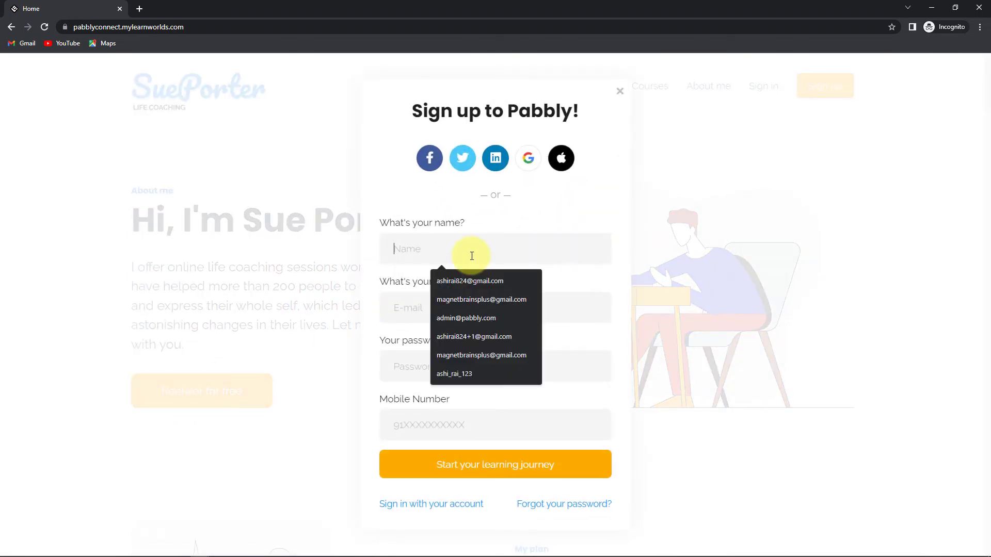
type("ing")
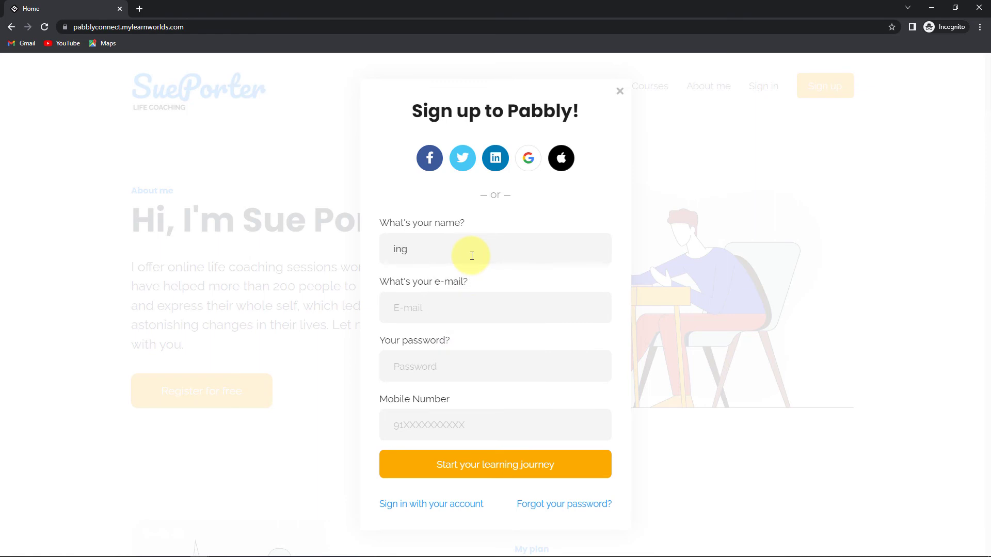
key("BackSpace")
key("BackSpace")
key("BackSpace")
type("King1112 Name")
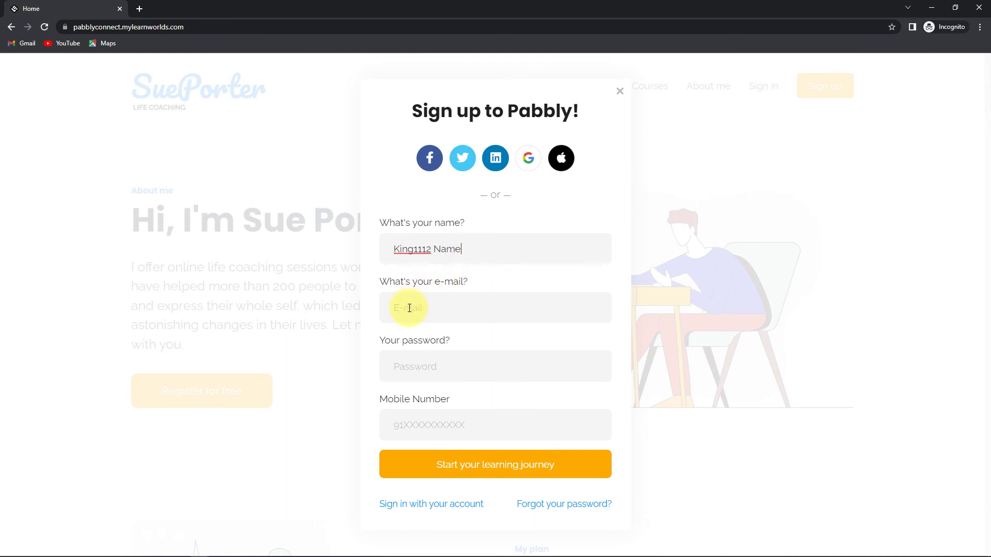
left_click(409, 308)
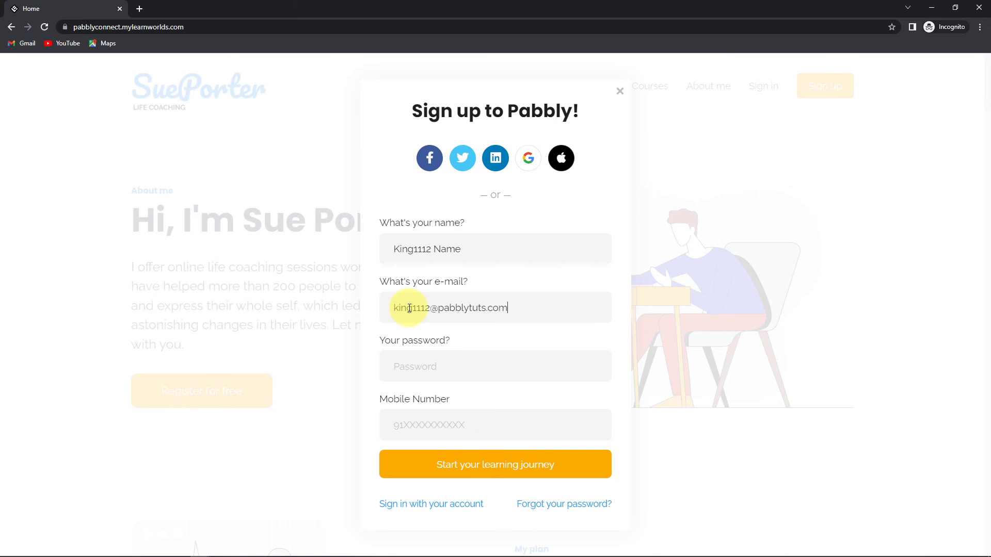
left_click(415, 360)
type("••")
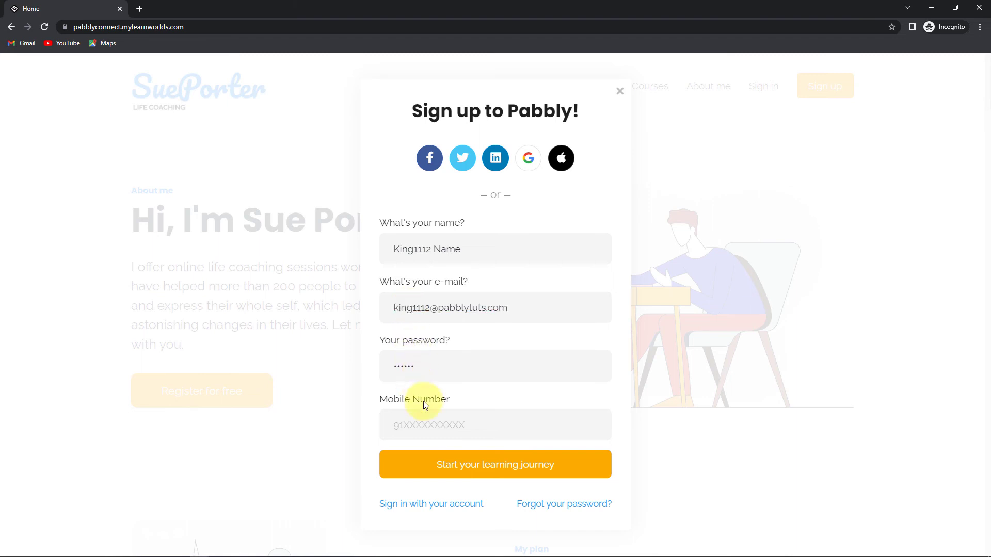
left_click(426, 427)
type("91XXXX")
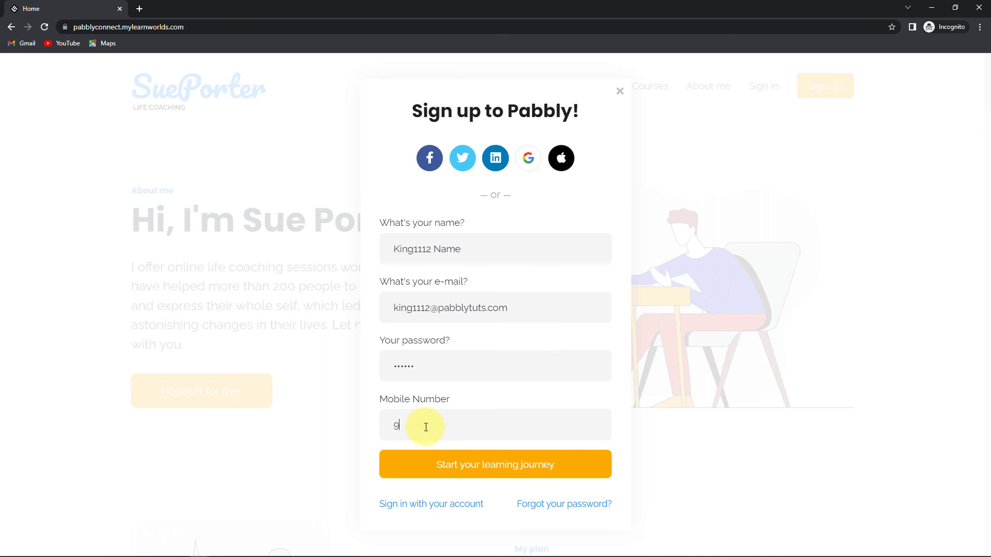
type("XXXXXX")
left_click(510, 475)
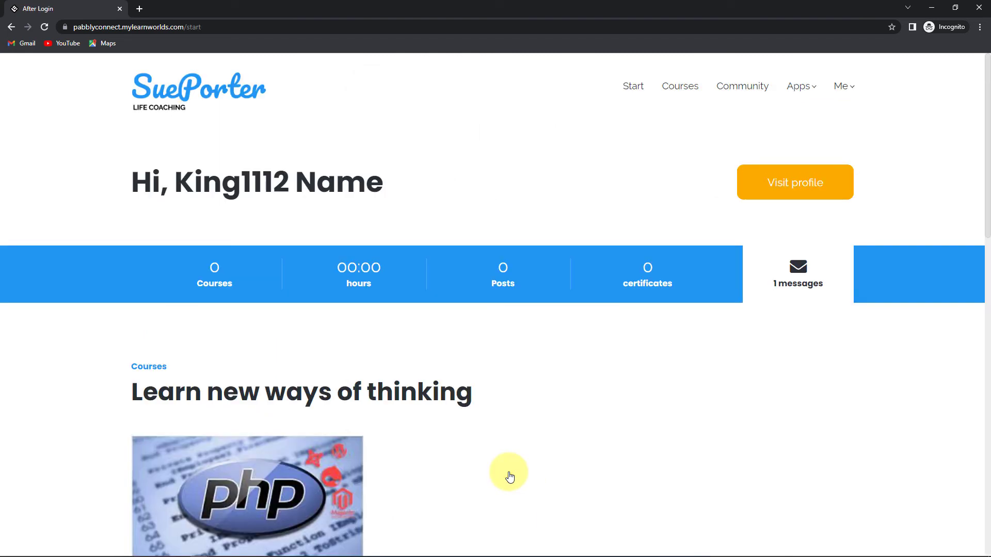
key("alt+Tab")
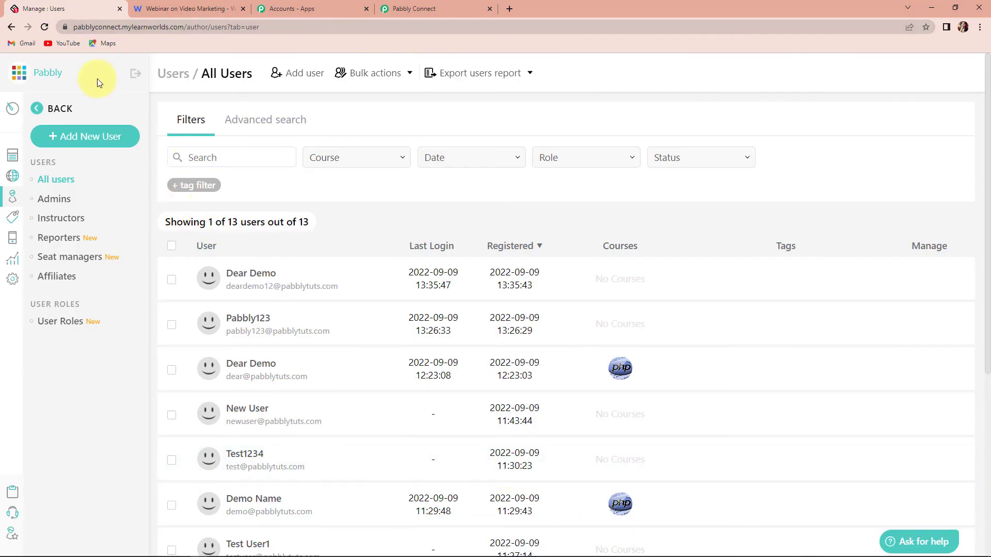
Step: Reload the LearnWorlds All Users list so the new student appears first, now 14 users
left_click(45, 27)
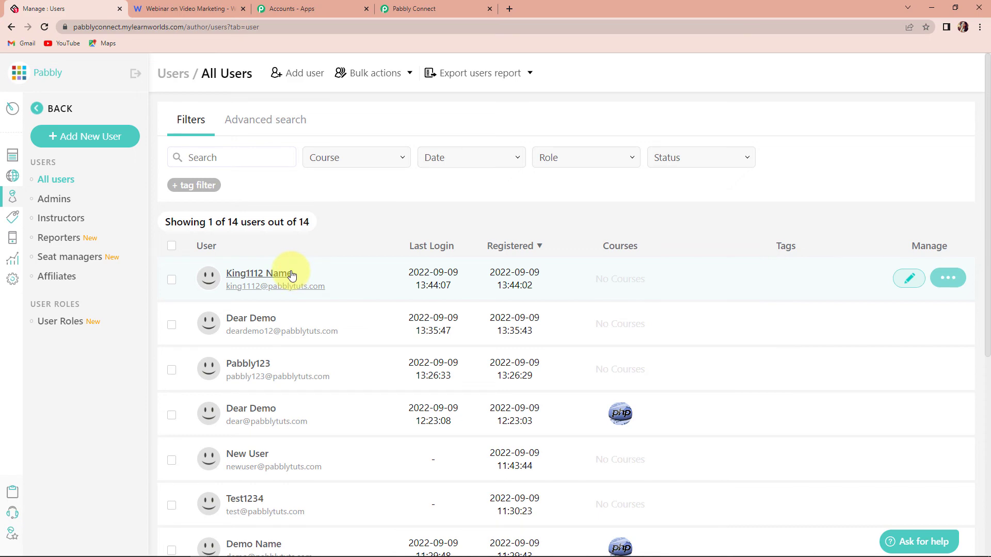
left_click(199, 9)
Step: Reload the WebinarKit registrants and highlight the new student's row at the bottom
scroll(238, 281, "up", 2)
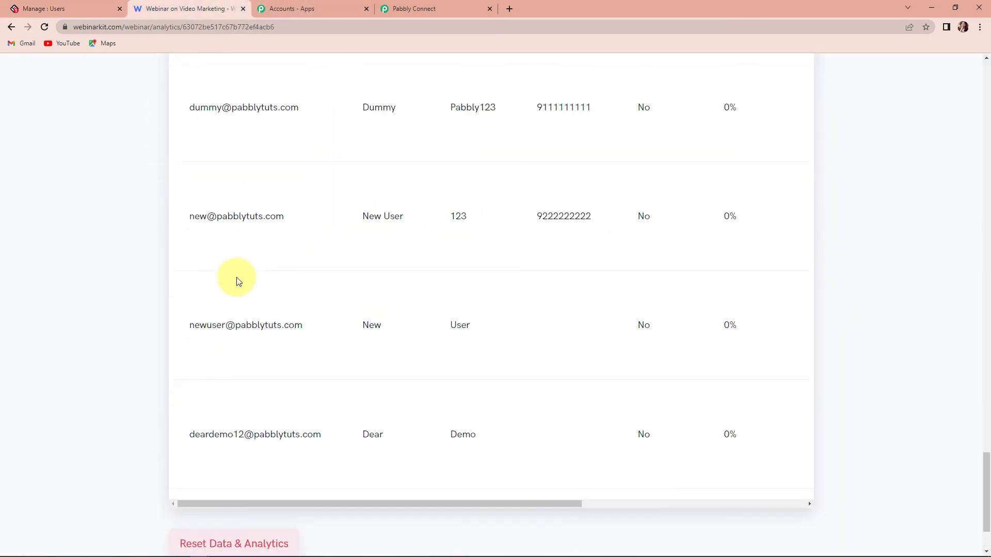
scroll(237, 279, "up", 15)
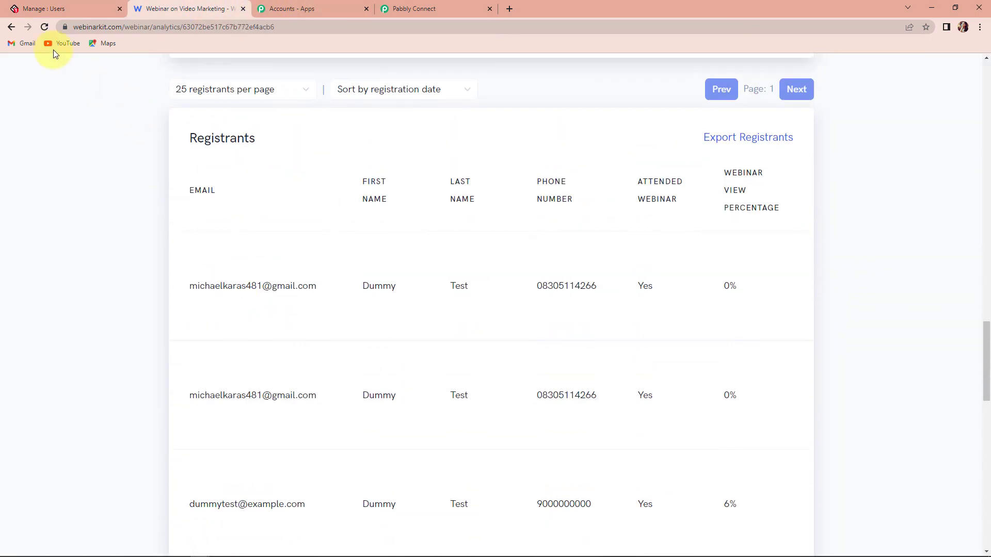
left_click(45, 28)
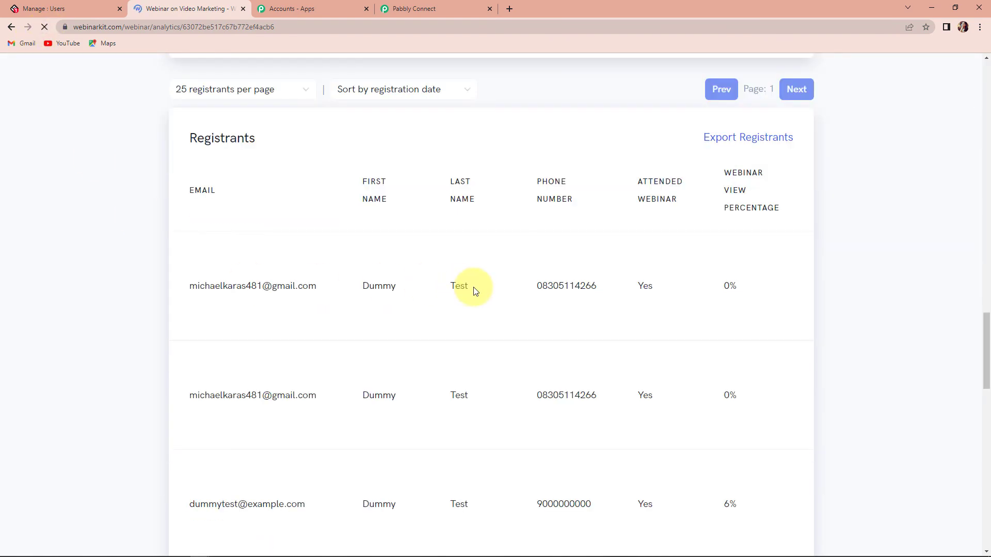
scroll(475, 292, "down", 20)
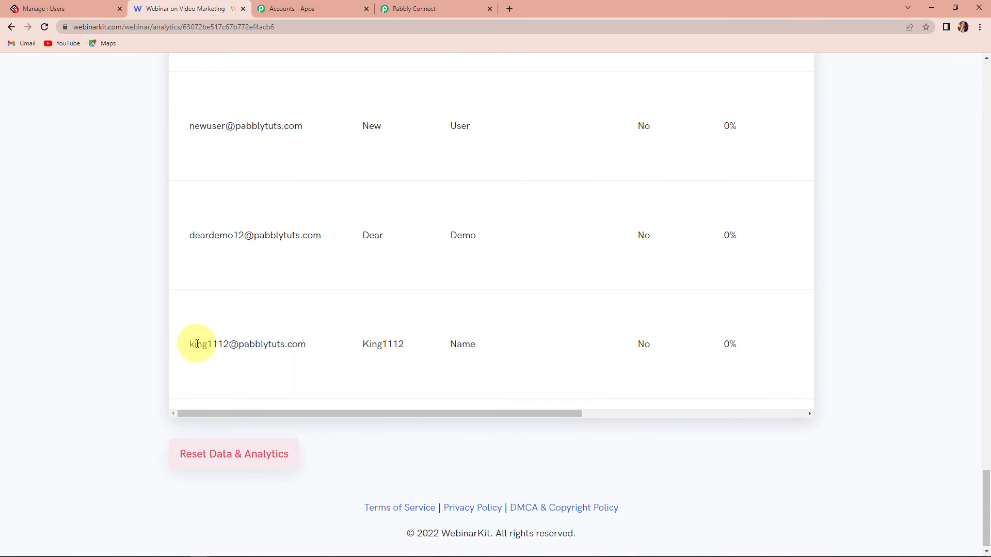
left_click_drag(190, 345, 484, 357)
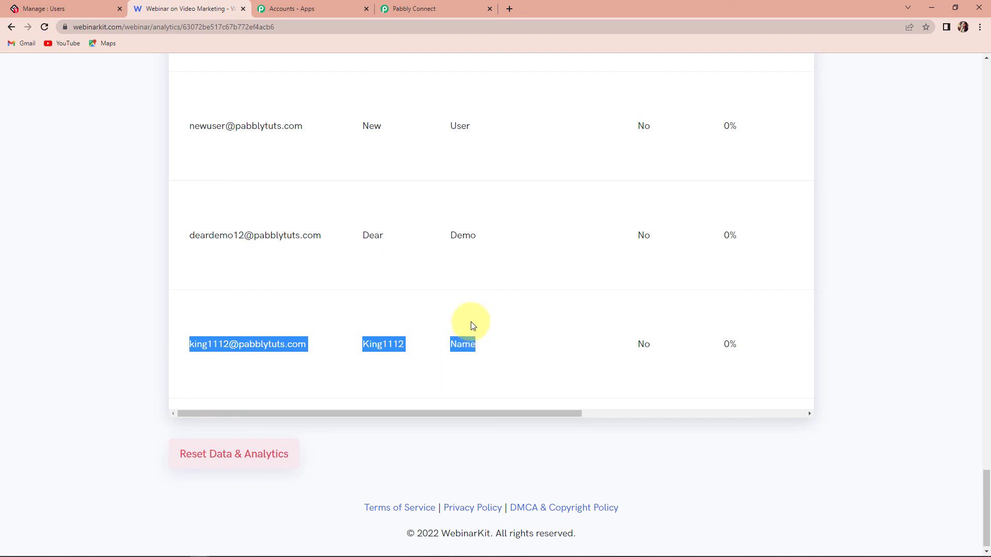
left_click(457, 9)
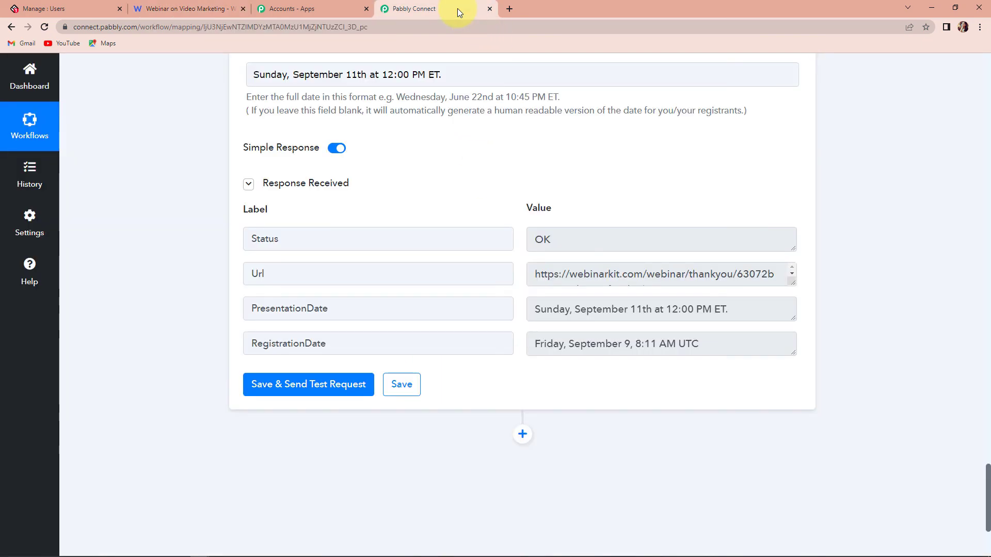
Step: Collapse the LearnWorlds trigger, Split Text, and WebinarKit New Webinar Registration cards
scroll(814, 325, "up", 12)
scroll(814, 324, "up", 15)
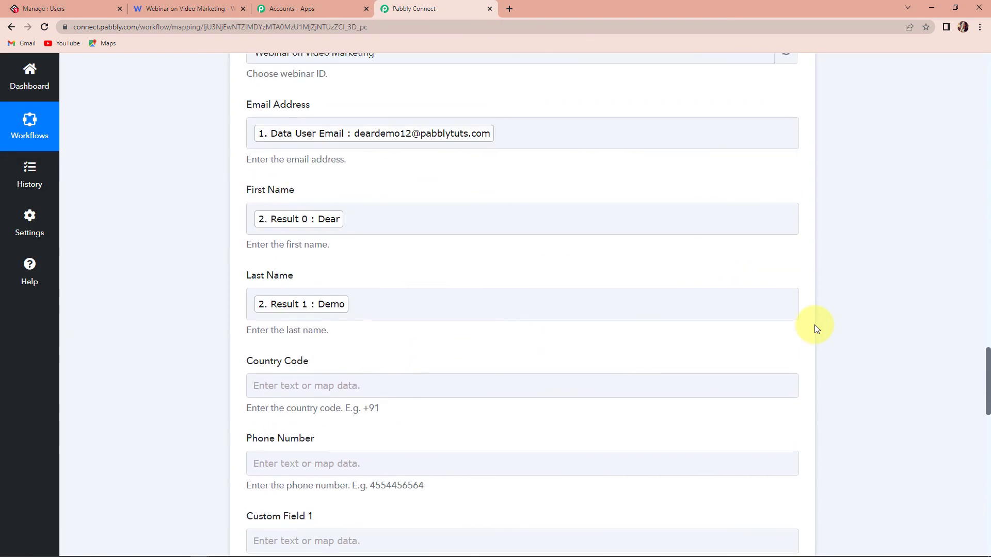
scroll(814, 324, "up", 15)
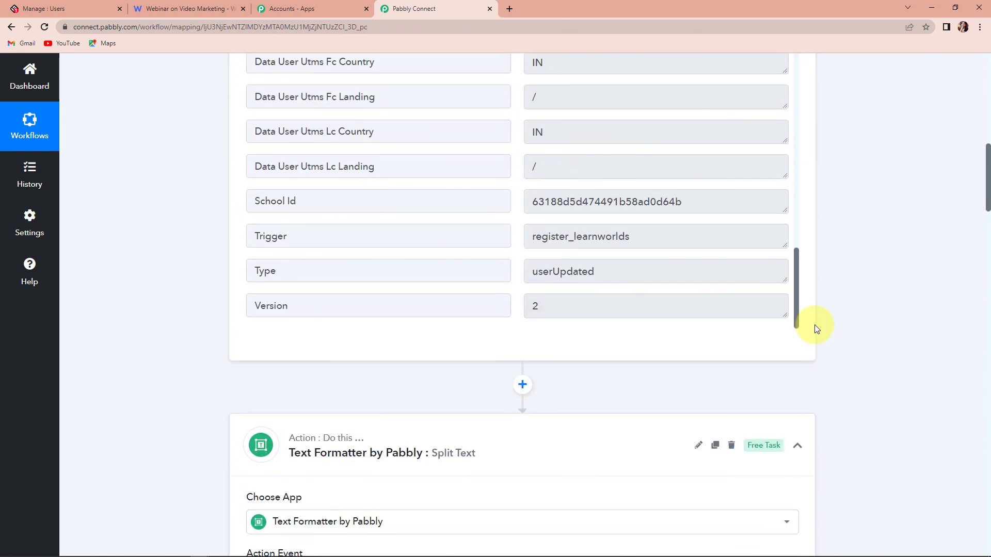
scroll(814, 326, "up", 2)
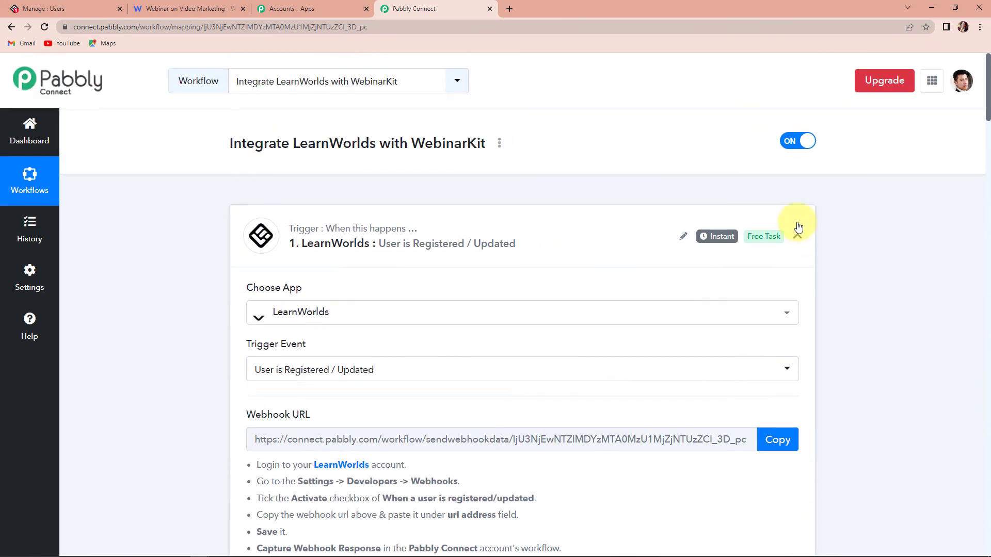
left_click(797, 236)
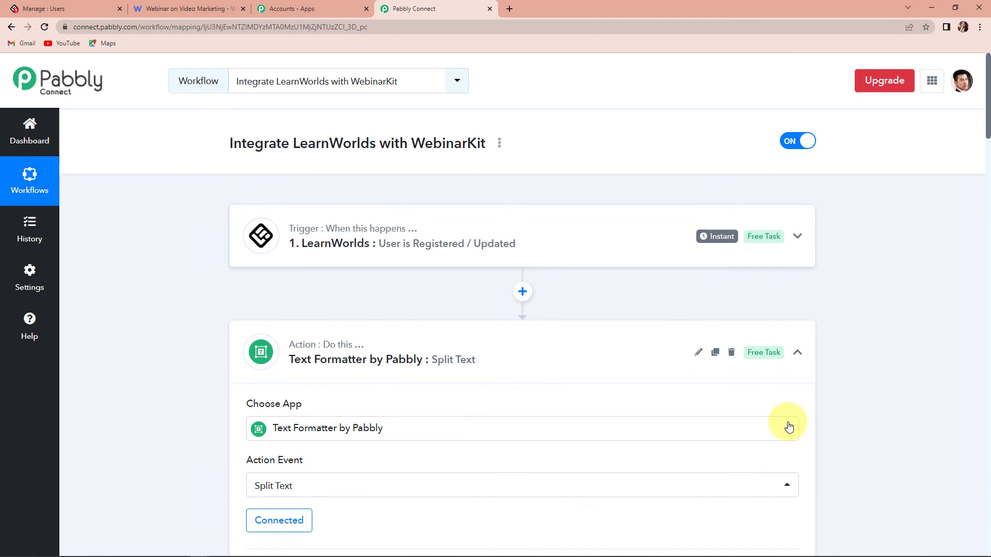
left_click(797, 356)
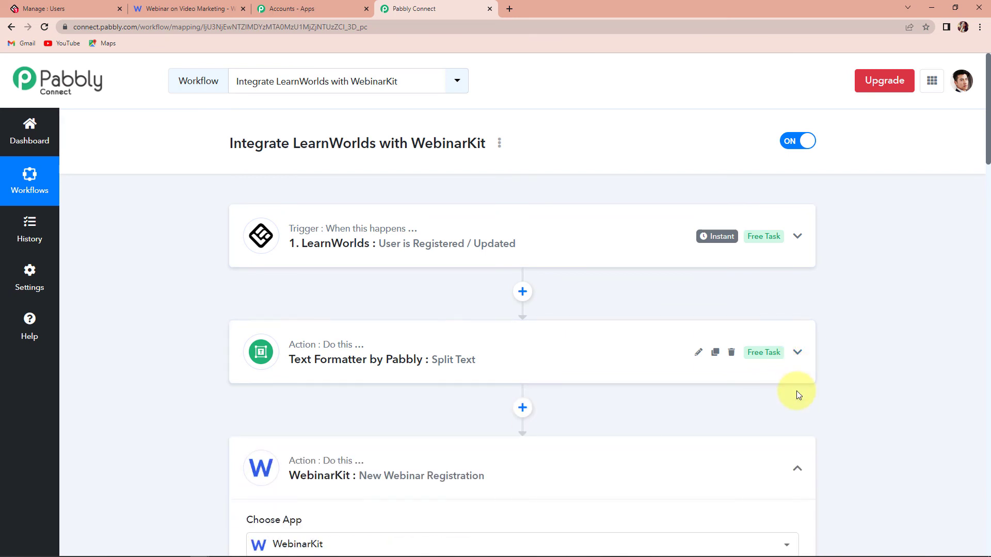
left_click(797, 468)
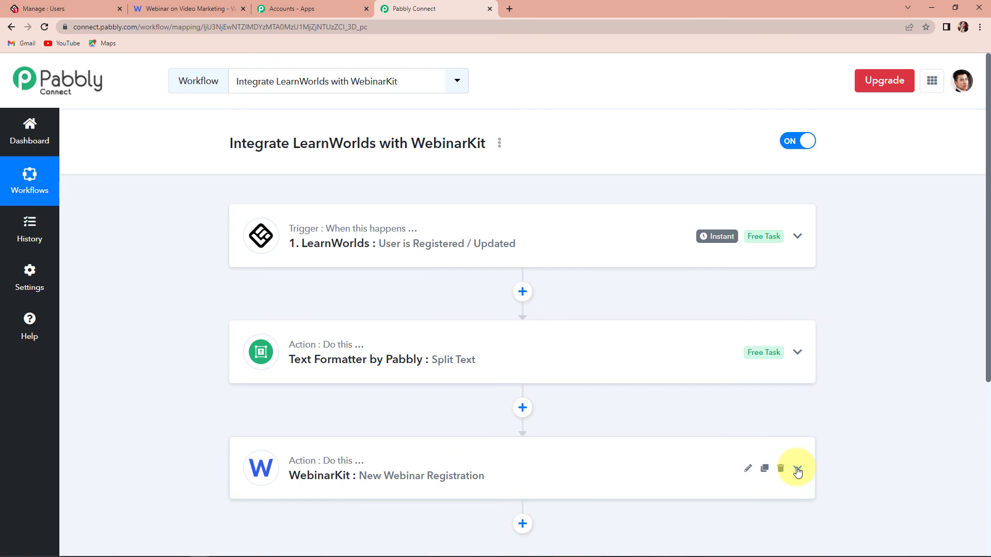